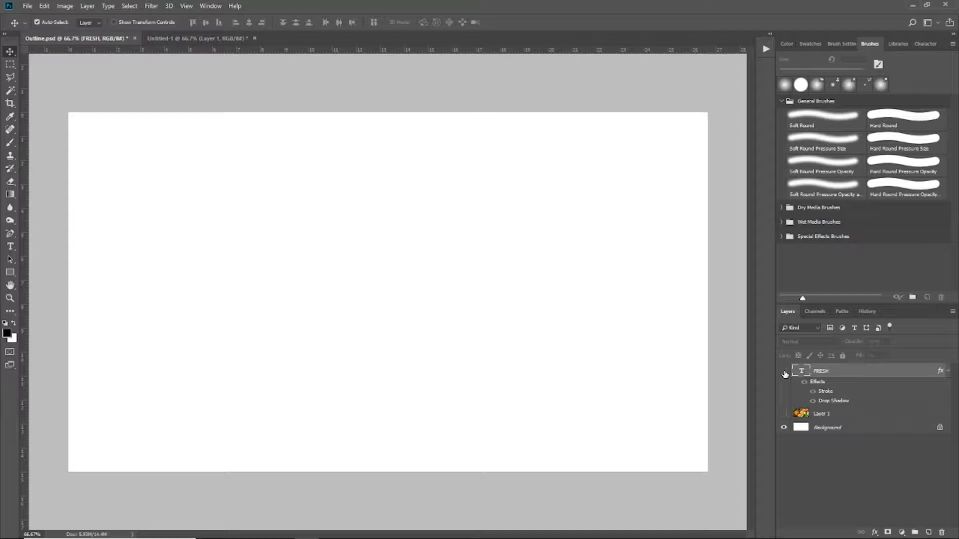
Step: Show the FRESH text layer and the photo layer in Outline.psd to view the finished example
click(783, 371)
click(783, 414)
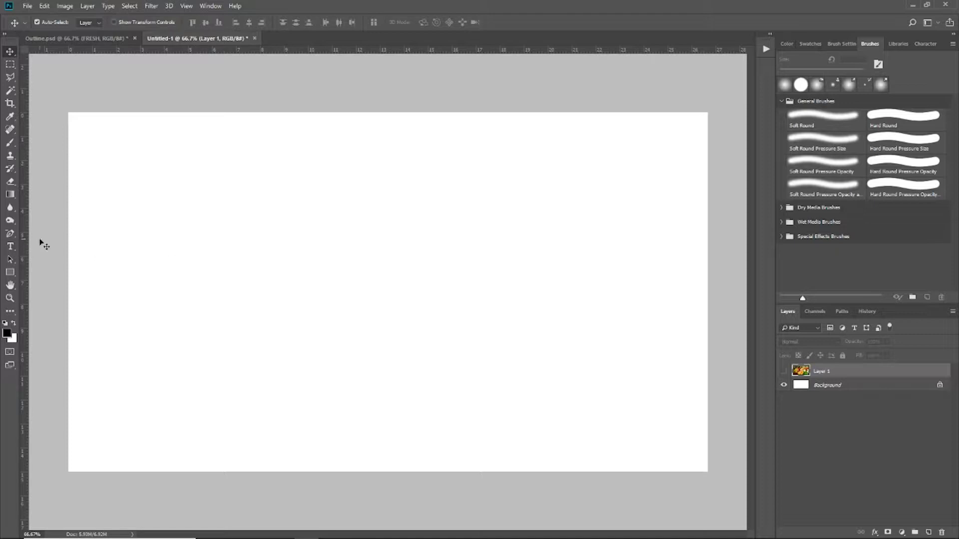
Step: Add the text OUTLINE near the middle of the Untitled-1 canvas
click(11, 248)
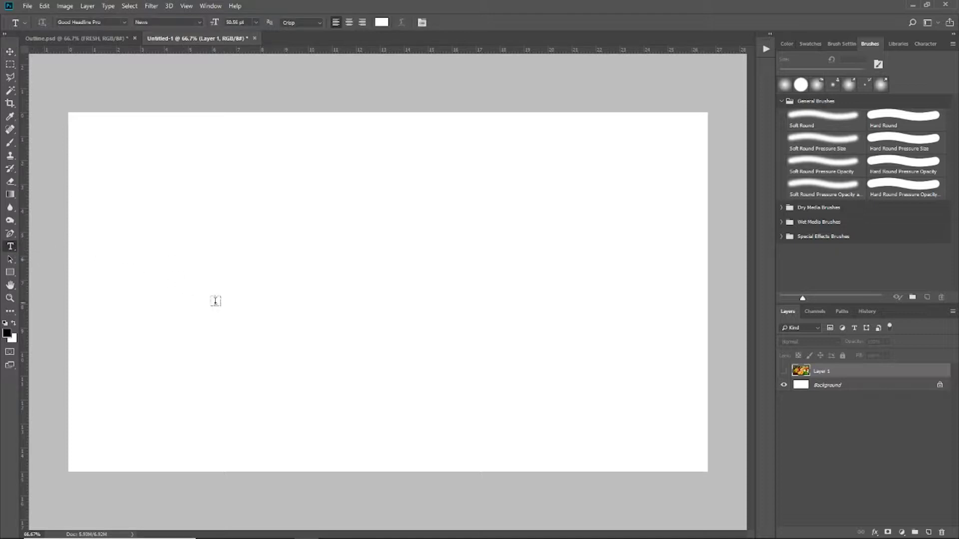
click(235, 300)
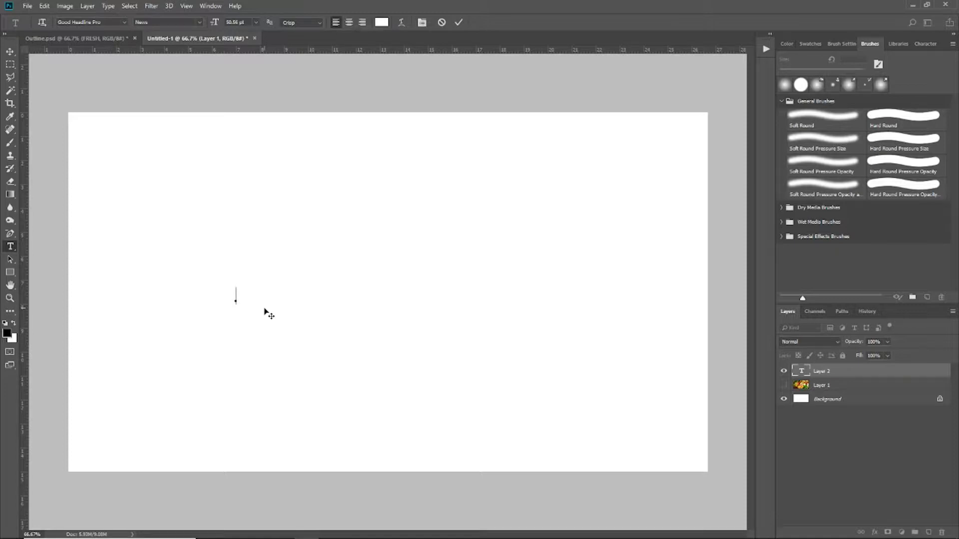
text(Outline)
click(10, 51)
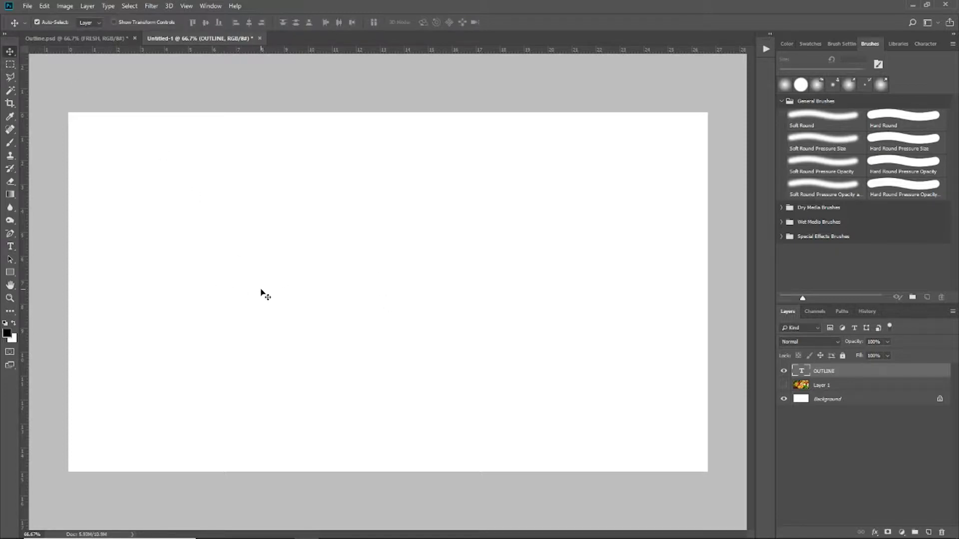
Step: Set the OUTLINE text color to black (000000)
double_click(801, 371)
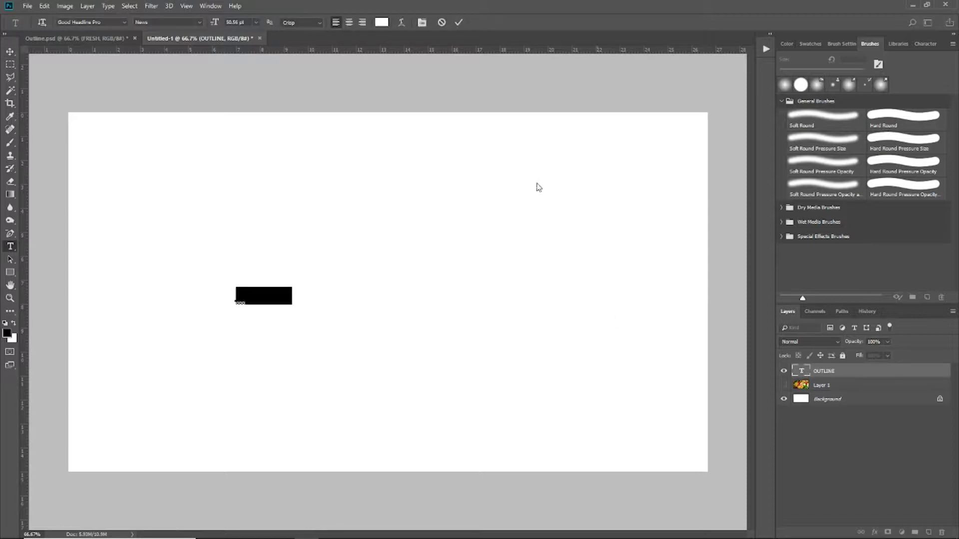
click(381, 23)
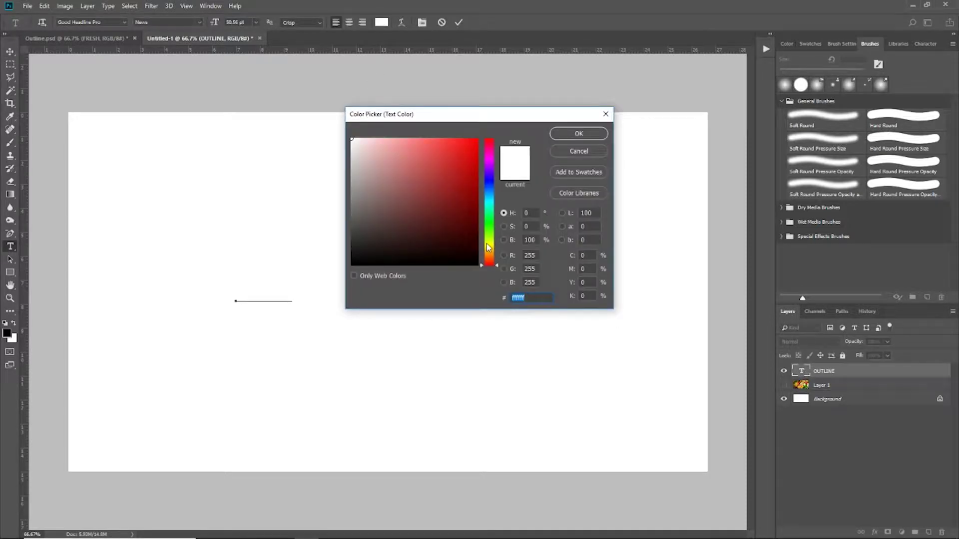
text(000000)
key(Return)
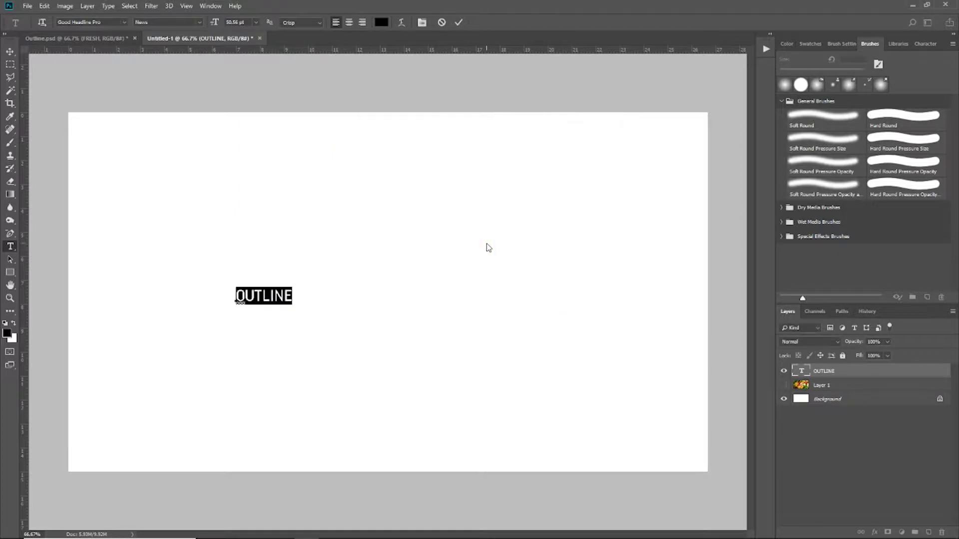
click(14, 53)
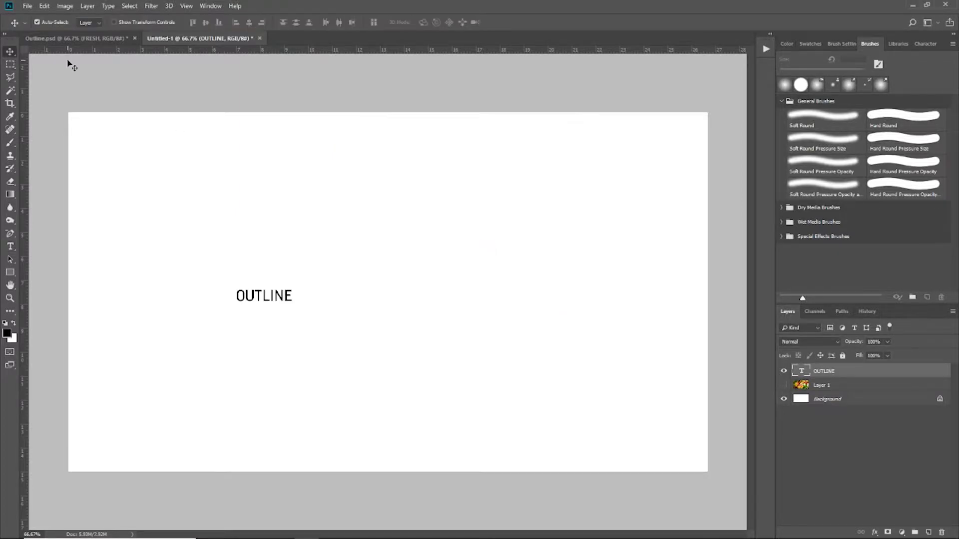
Step: Scale the OUTLINE text to about 20.4 in wide and 6.2 in high, and move it near the canvas center
click(44, 6)
mouse_move(80, 225)
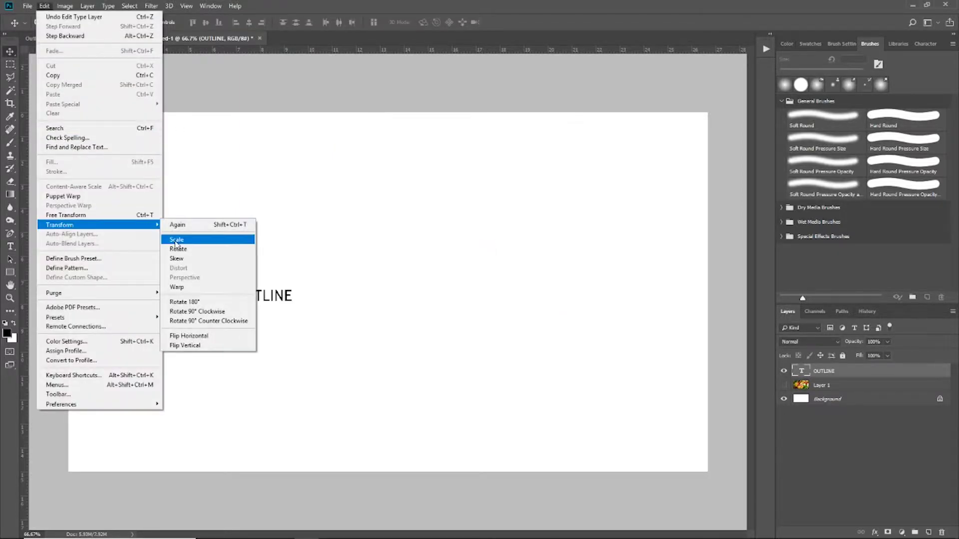
click(176, 242)
drag(293, 306, 525, 377)
drag(234, 281, 106, 220)
drag(522, 250, 602, 230)
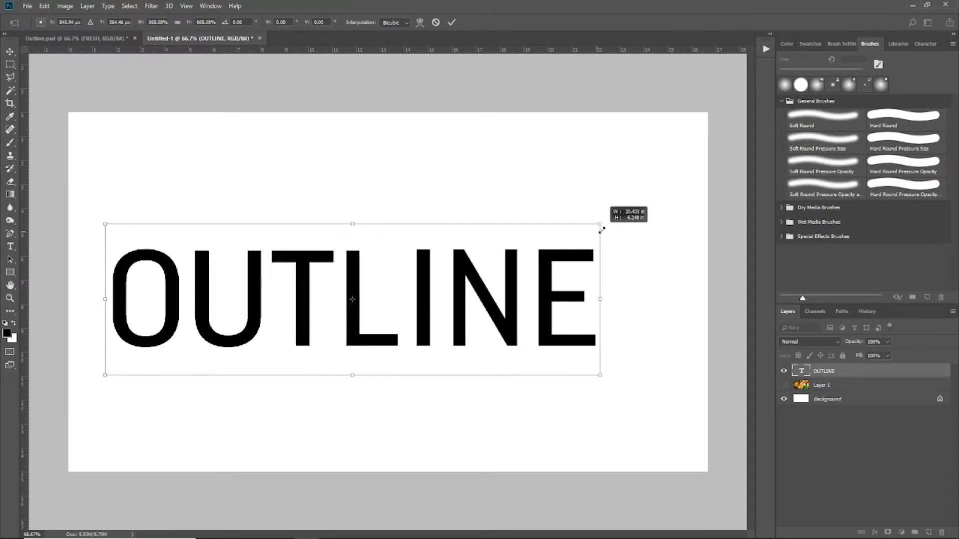
key(Return)
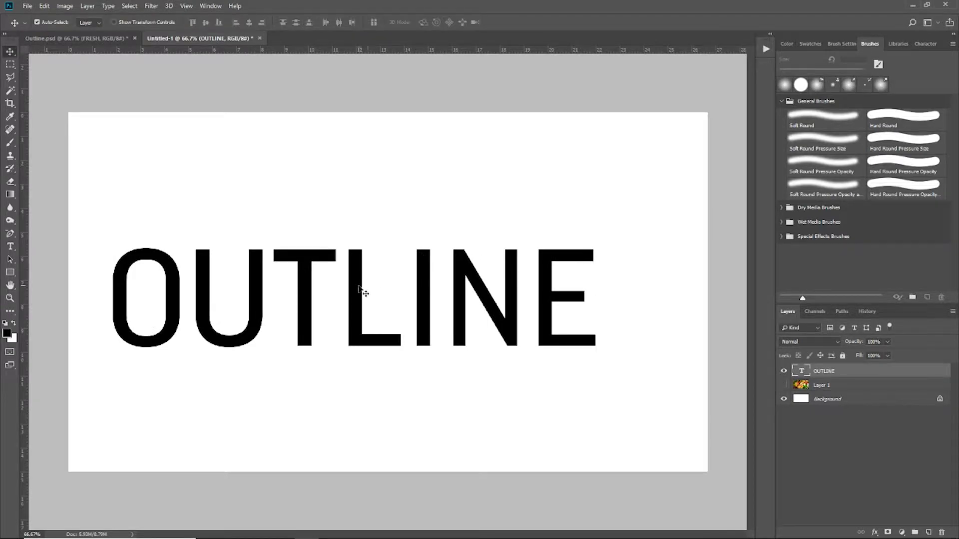
drag(363, 292, 384, 277)
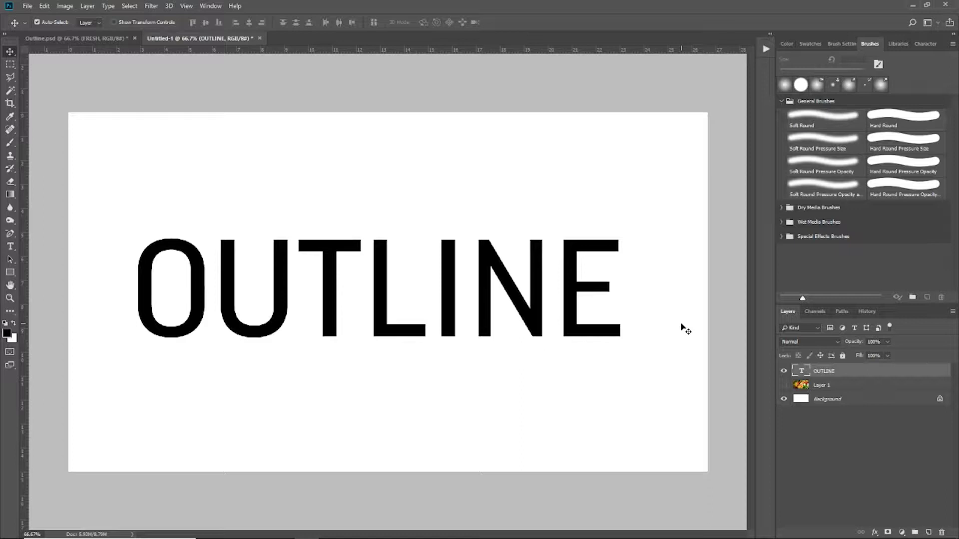
Step: Add a Stroke layer style in red (fe0303) to the OUTLINE text layer
double_click(889, 374)
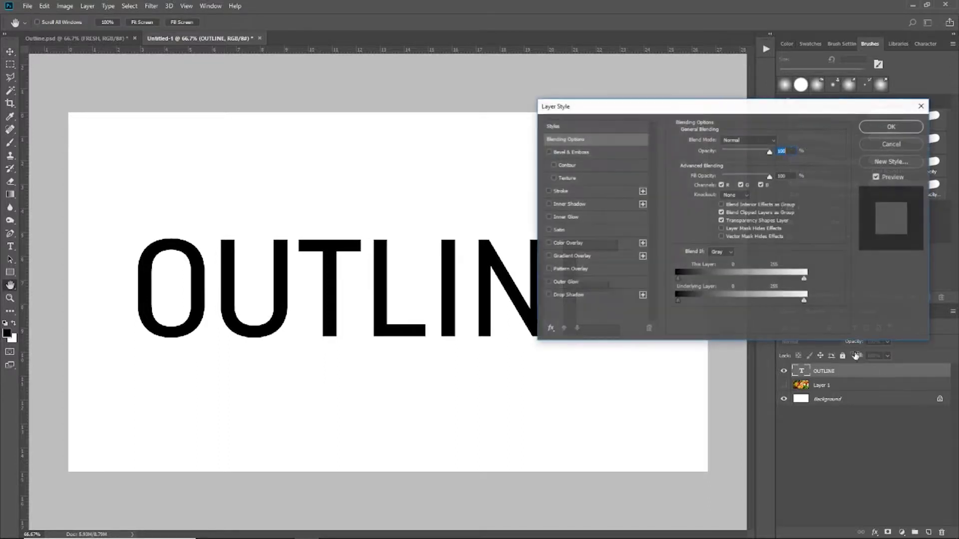
click(591, 192)
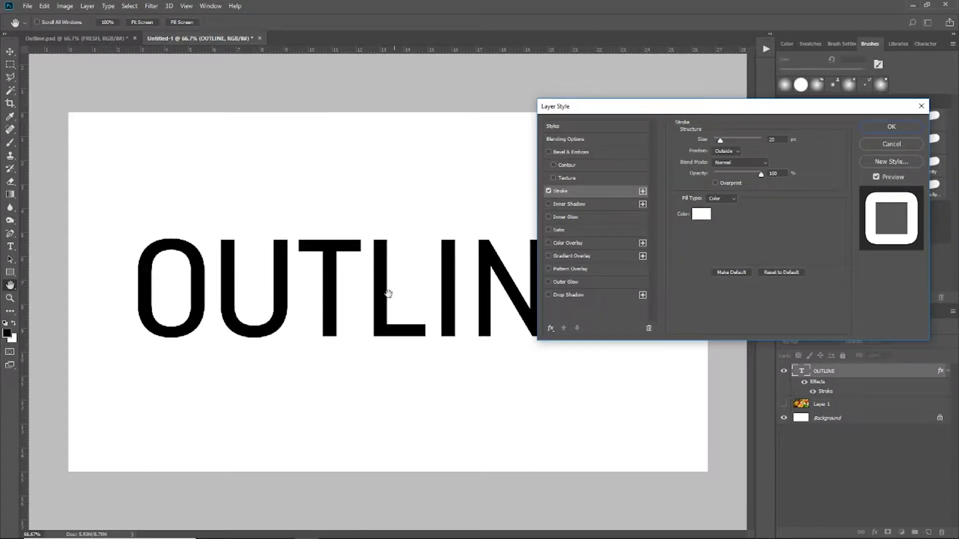
click(702, 213)
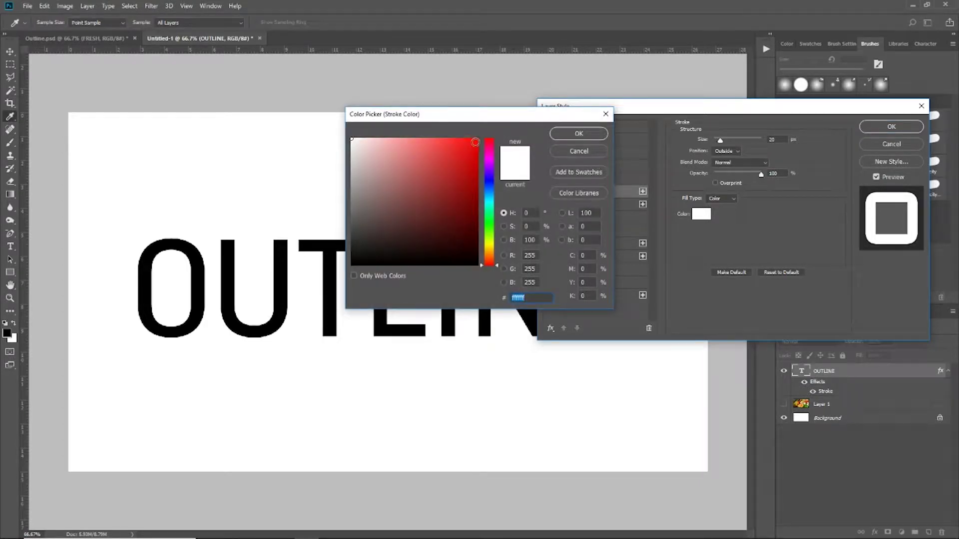
click(476, 140)
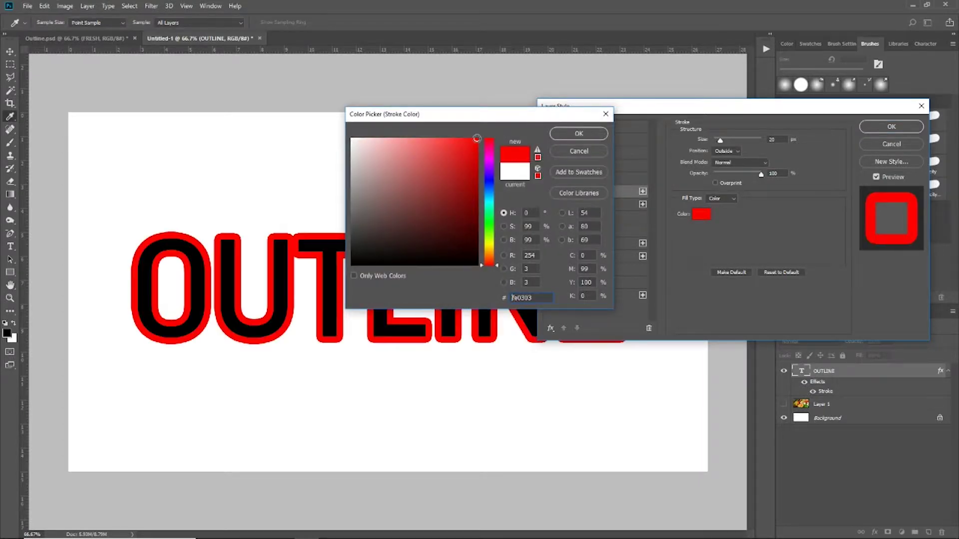
click(570, 134)
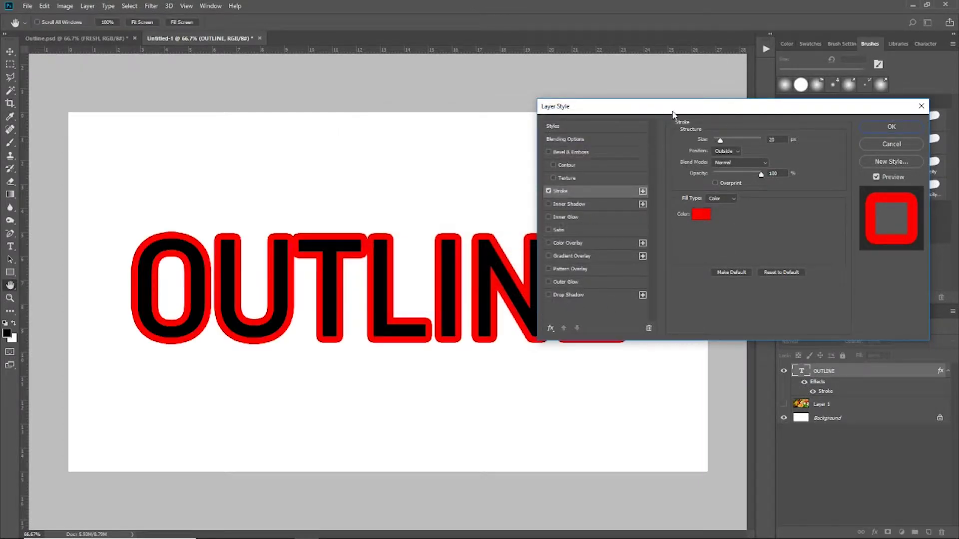
Step: Set the OUTLINE layer's Fill Opacity to 0% in its blending options
drag(764, 111, 776, 36)
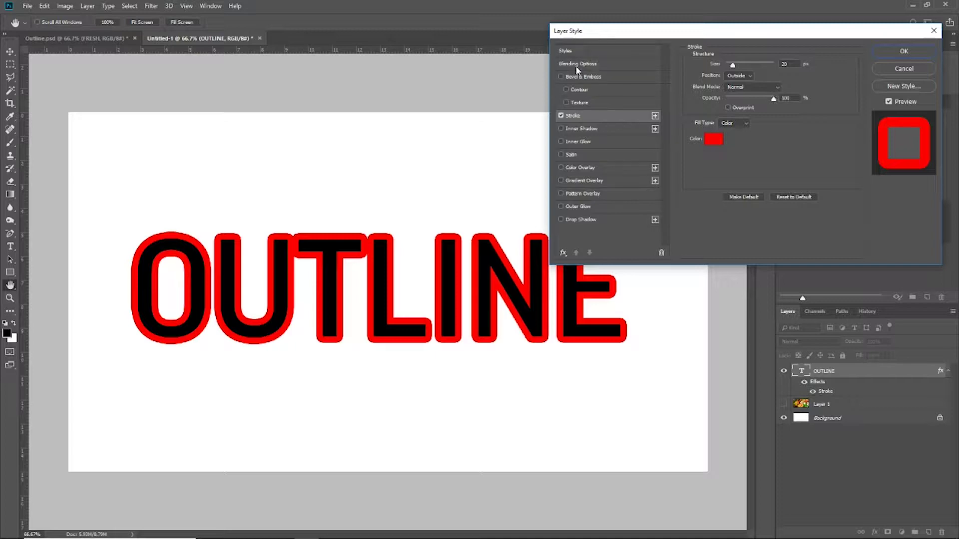
click(614, 67)
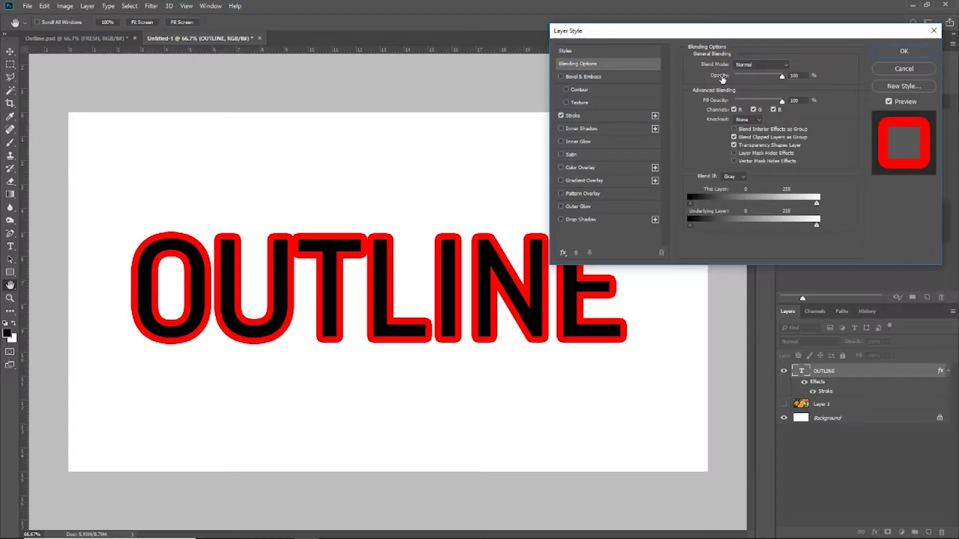
mouse_move(782, 78)
mouse_down()
mouse_move(737, 80)
mouse_move(783, 81)
mouse_up()
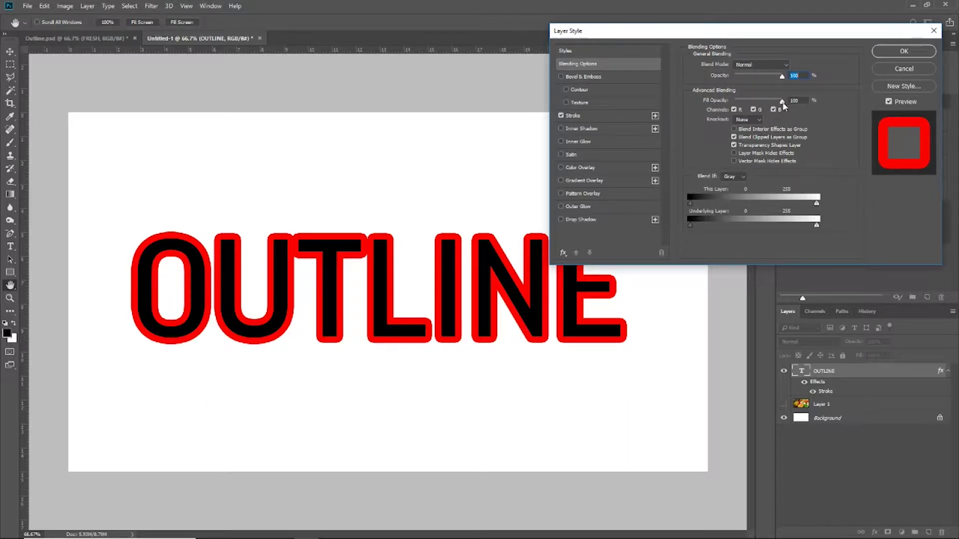
drag(782, 103, 728, 103)
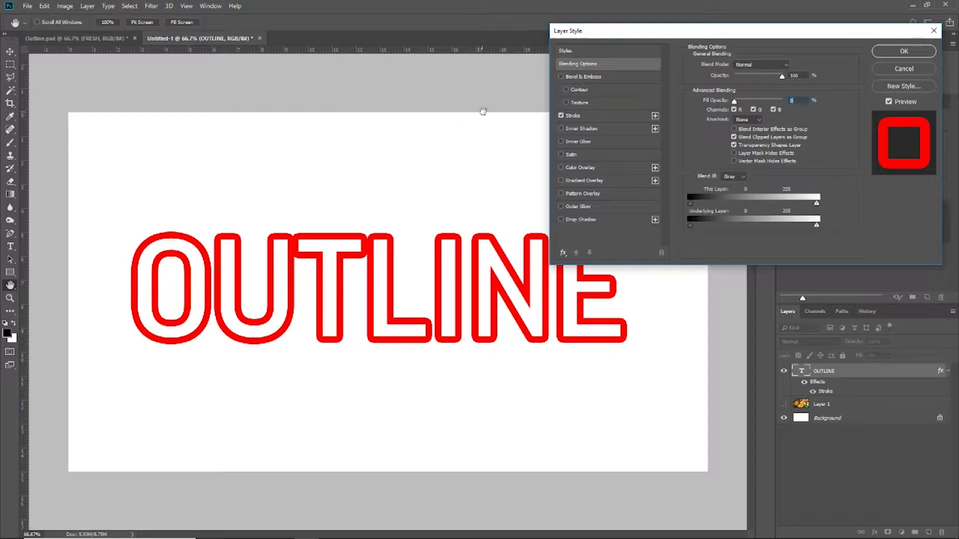
Step: Compare the Center and Inside stroke positions, set the stroke position to Center, and apply the layer style
click(624, 116)
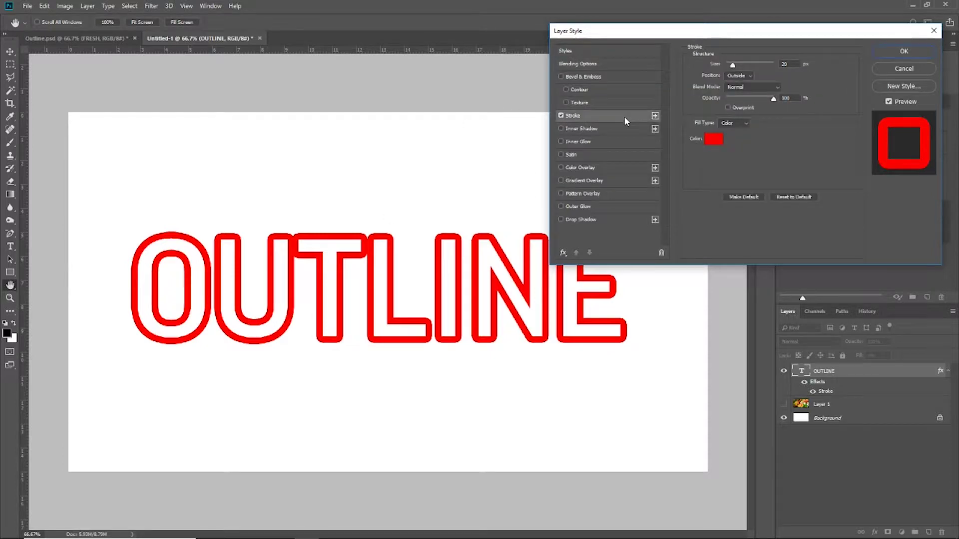
click(750, 77)
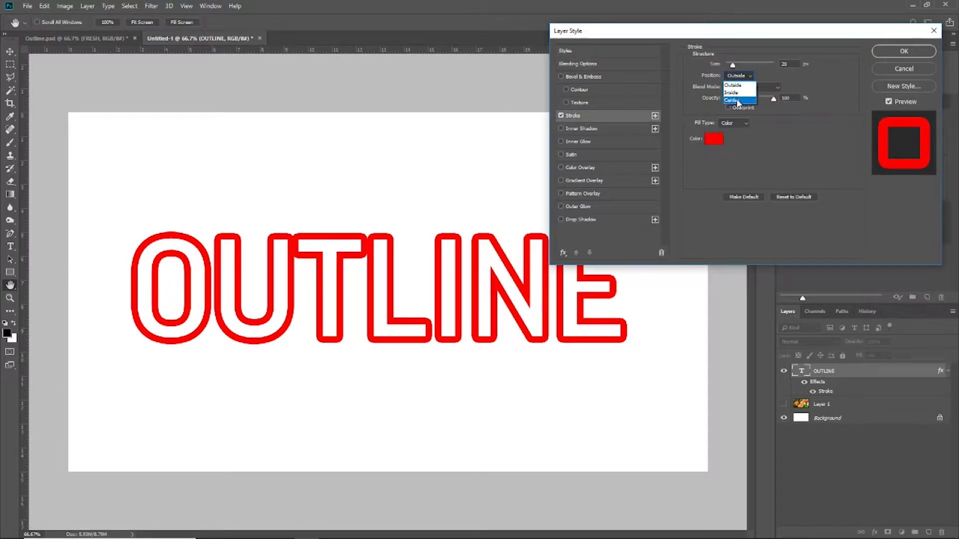
click(738, 101)
click(740, 76)
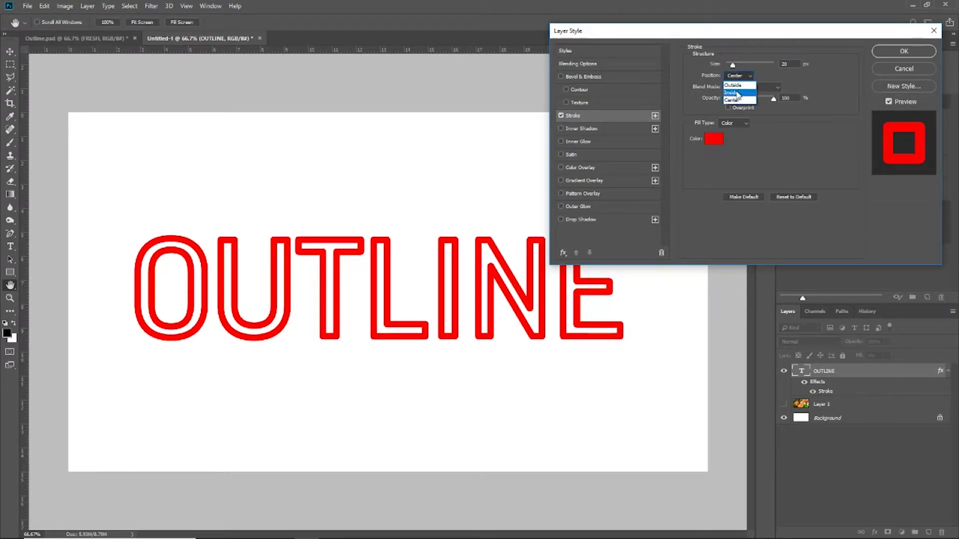
click(736, 92)
click(738, 76)
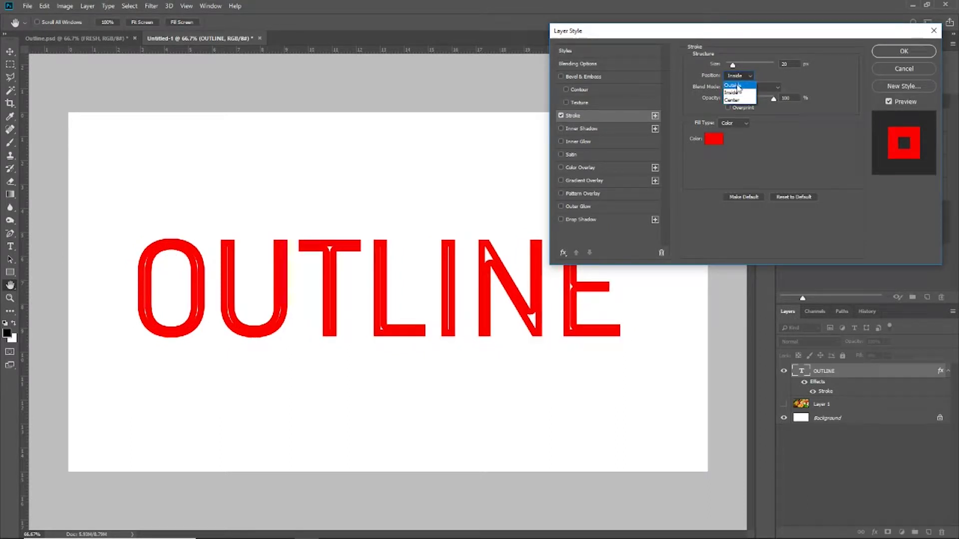
click(736, 100)
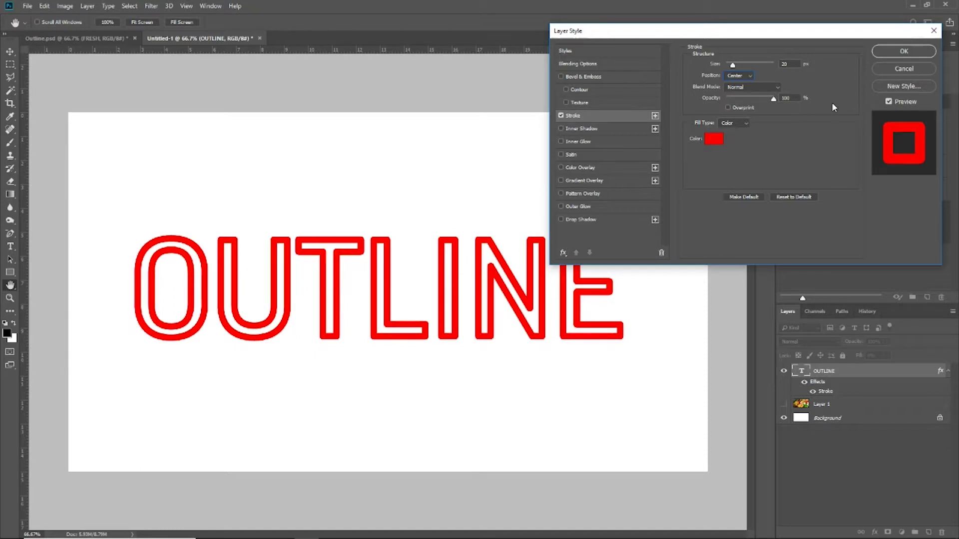
click(894, 50)
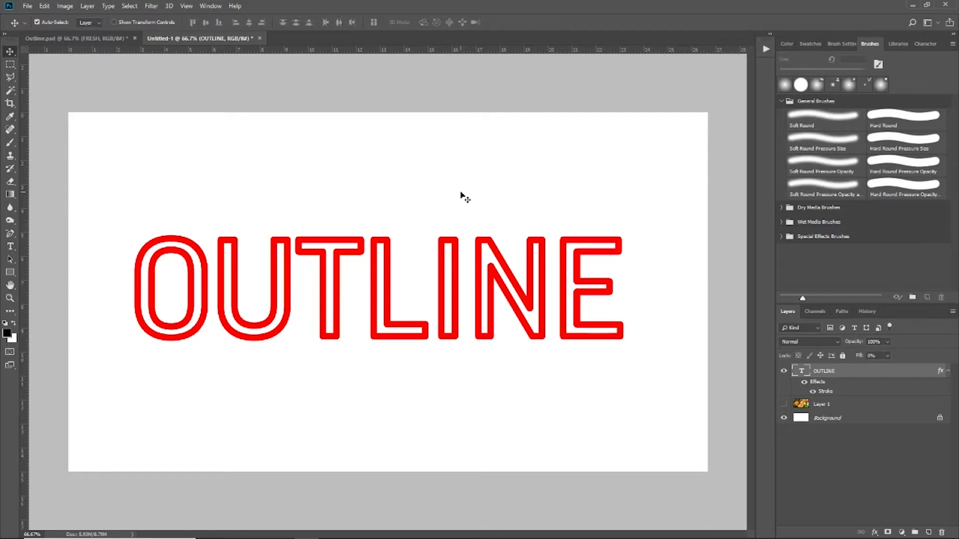
Step: Show the fruit and vegetable photo layer and replace the outlined text with FRESH
click(784, 404)
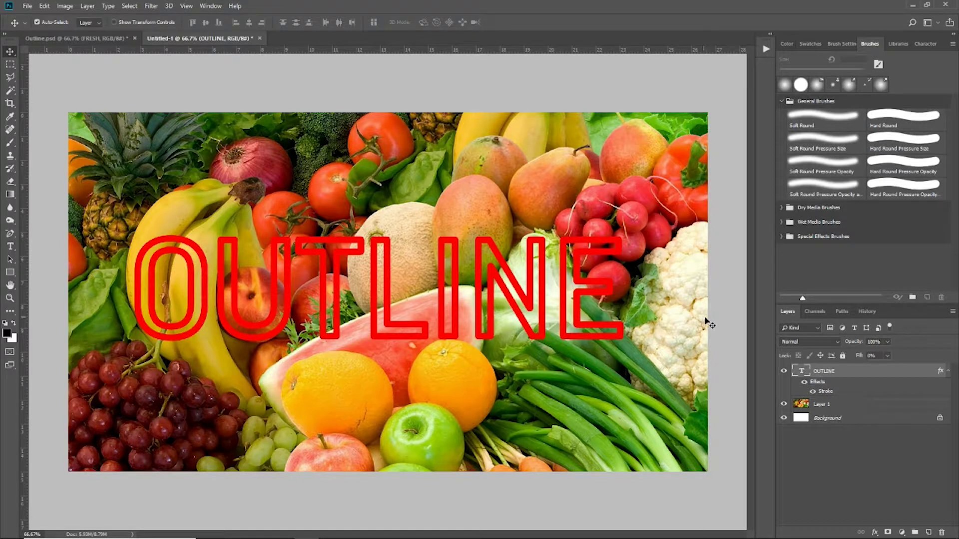
key(t)
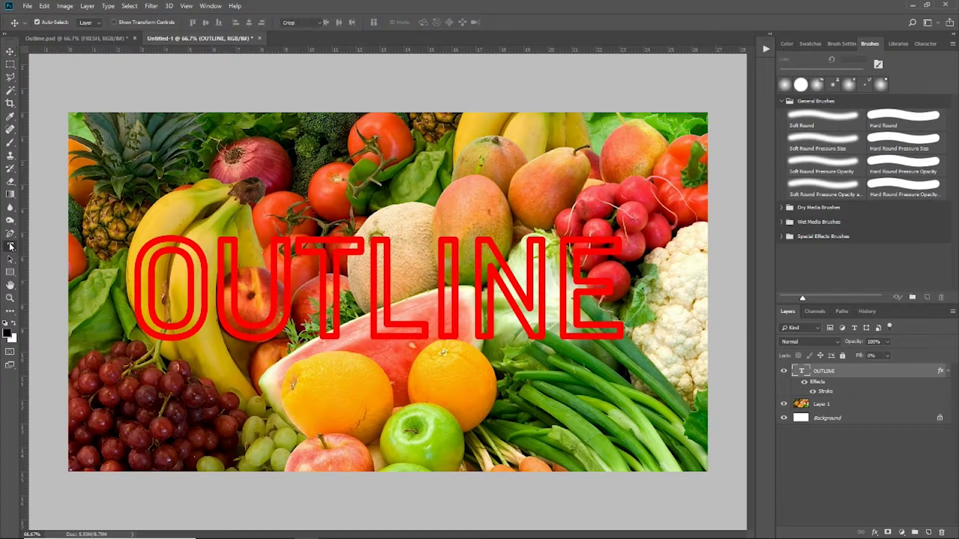
click(182, 268)
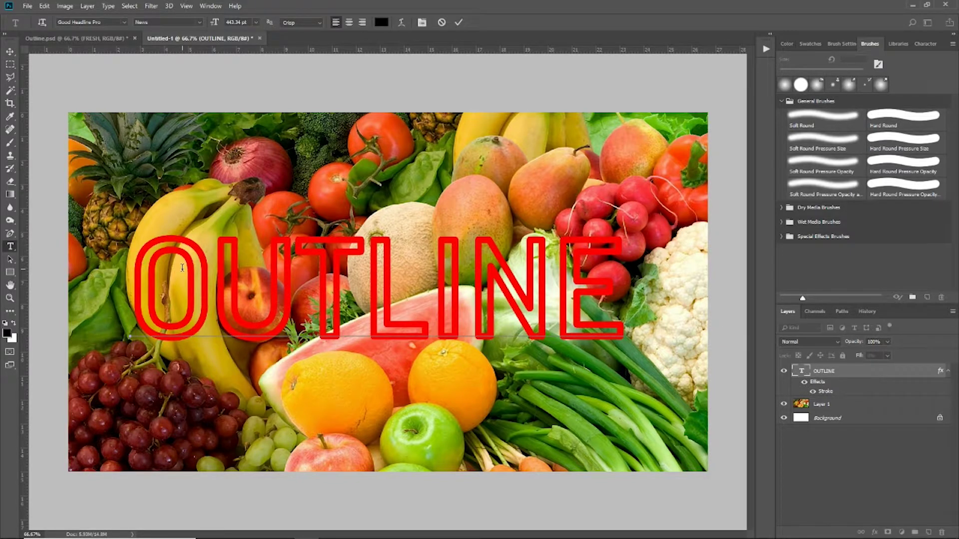
key(Delete)
key(Delete)
key(Delete)
key(Delete)
key(Delete)
key(Delete)
key(Delete)
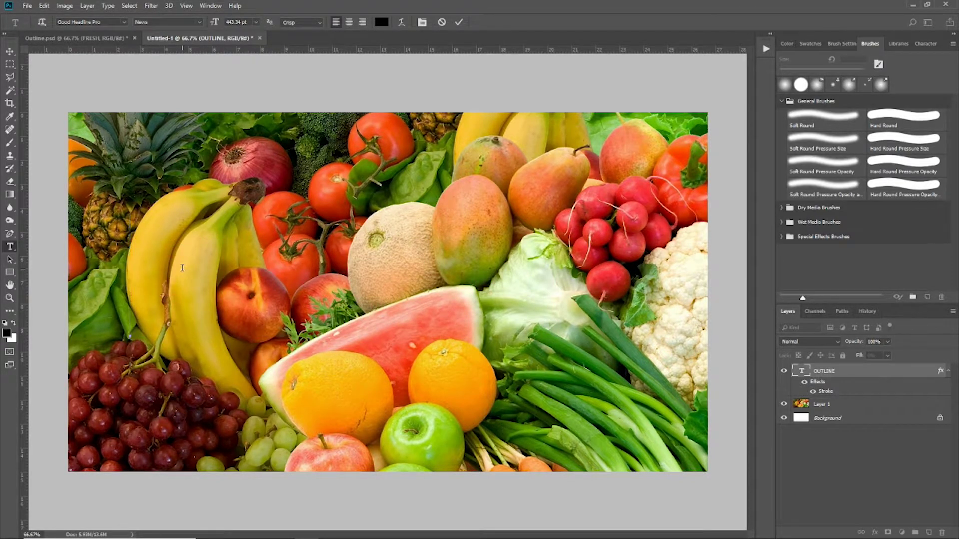
text(FRESH)
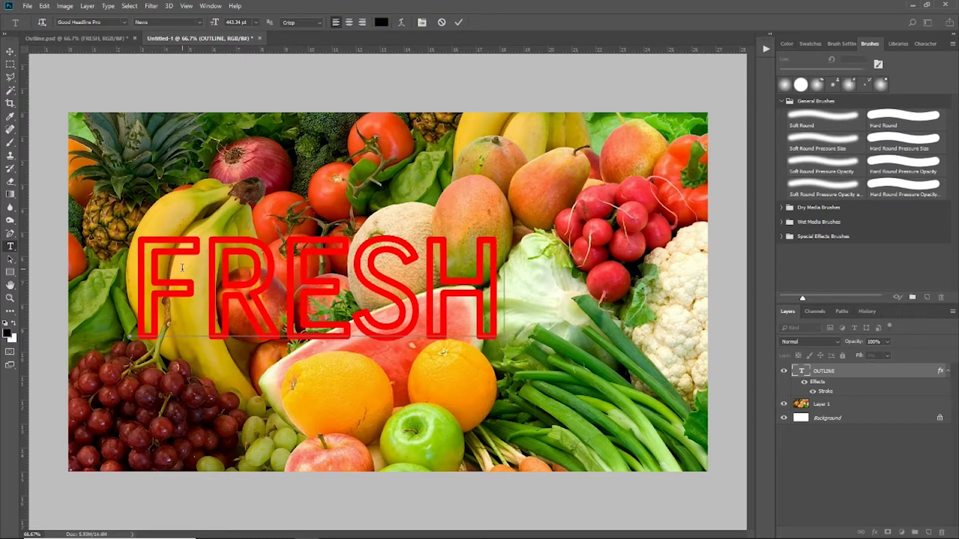
click(10, 51)
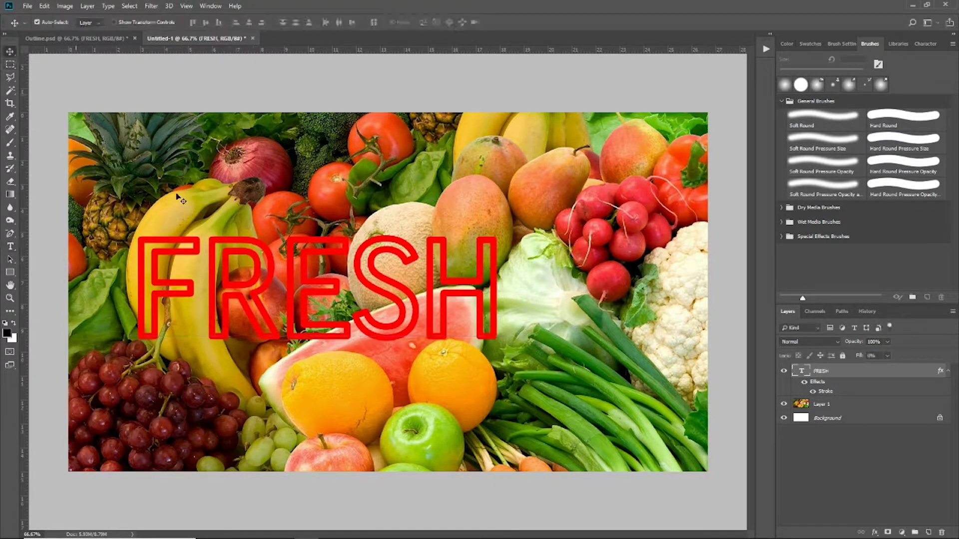
click(226, 241)
drag(226, 242, 253, 243)
key(ctrl+z)
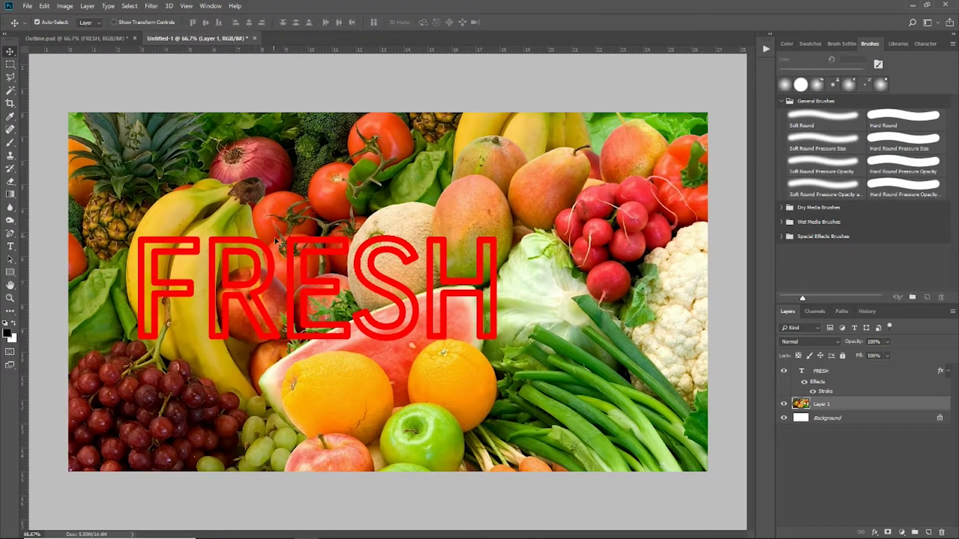
click(824, 374)
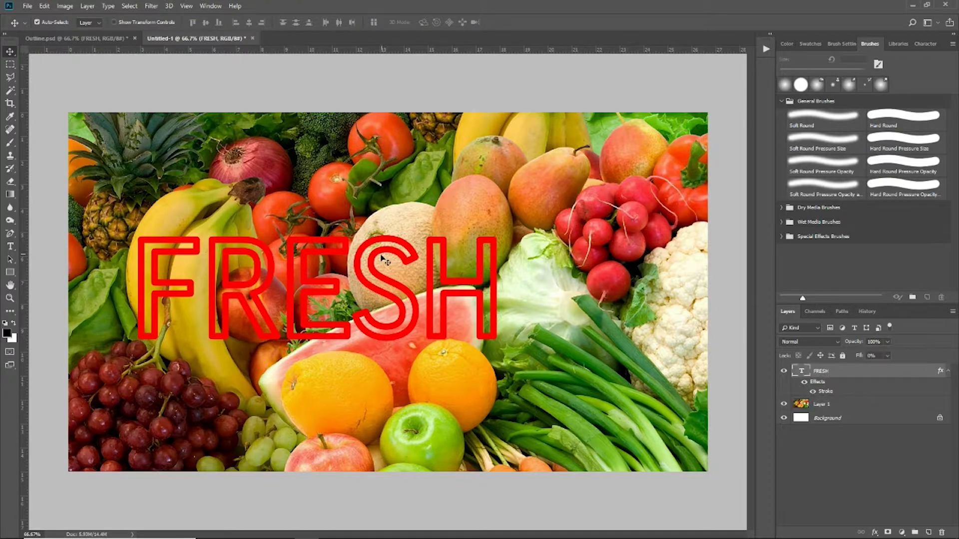
Step: Move the FRESH text toward the middle of the photo and set its text color to white (ffffff)
drag(259, 265, 340, 270)
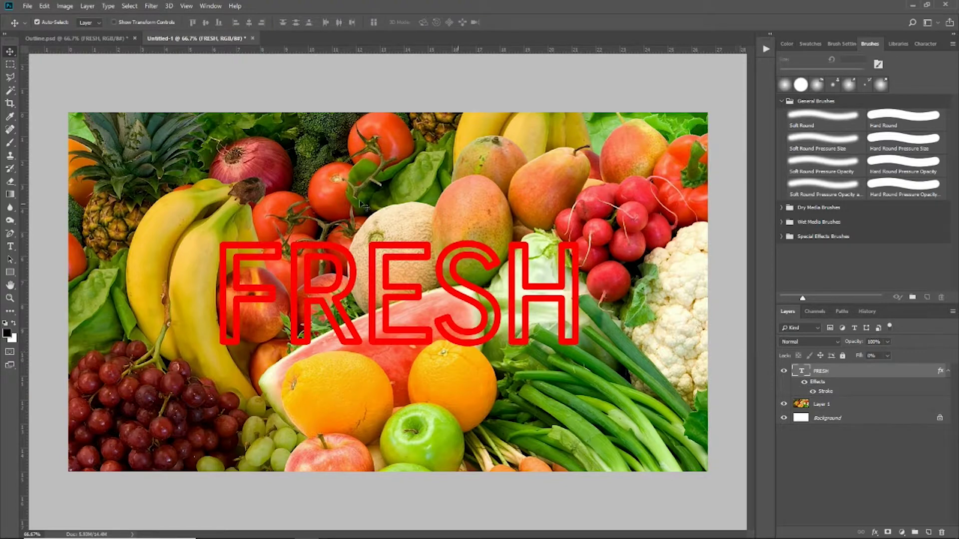
double_click(801, 371)
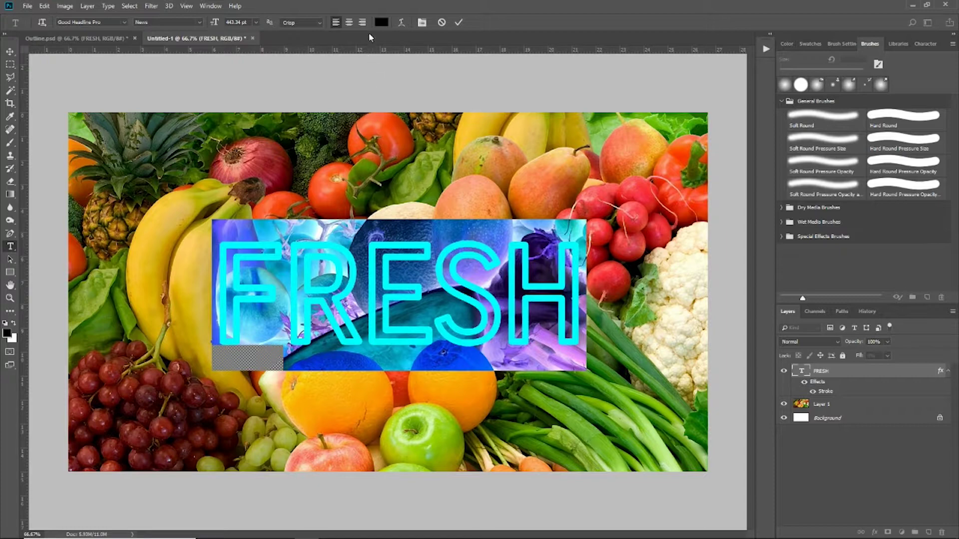
click(383, 23)
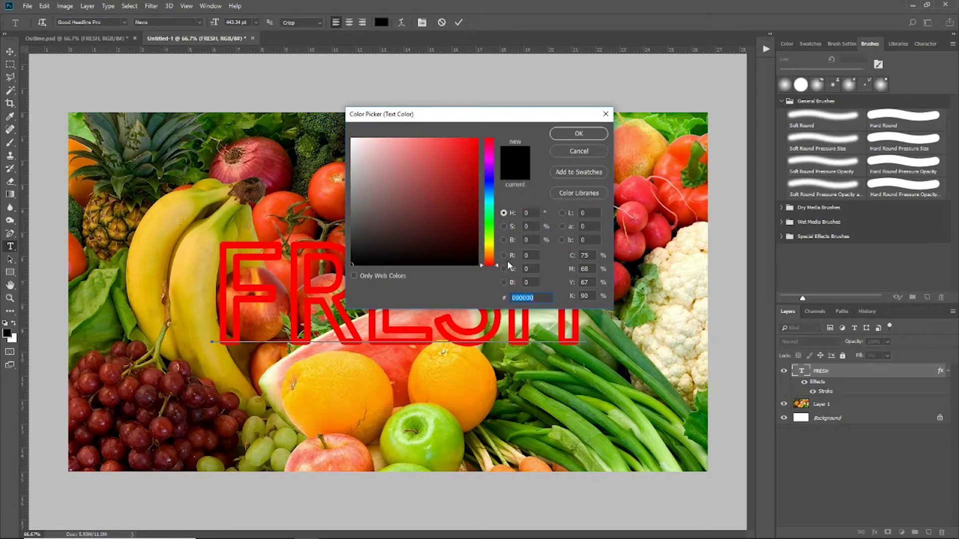
text(ffffff)
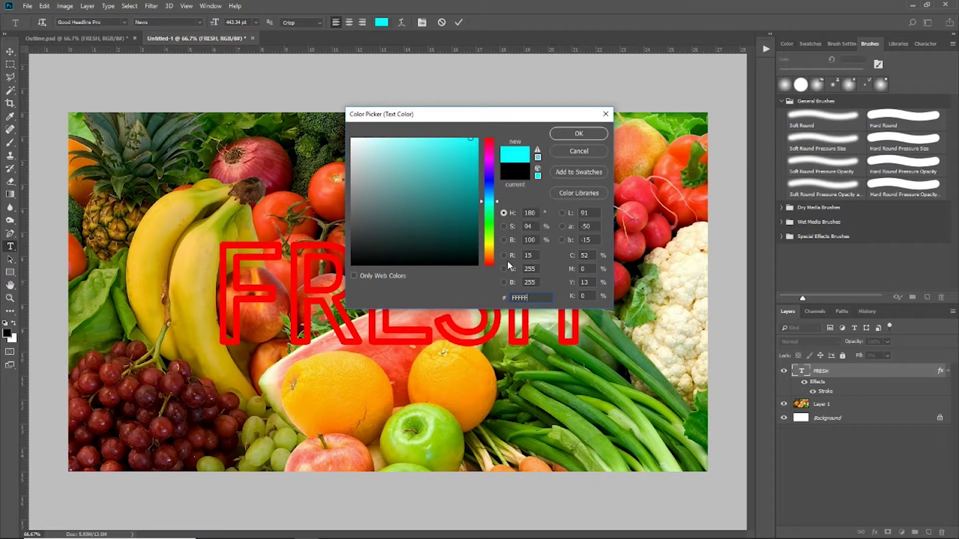
click(578, 135)
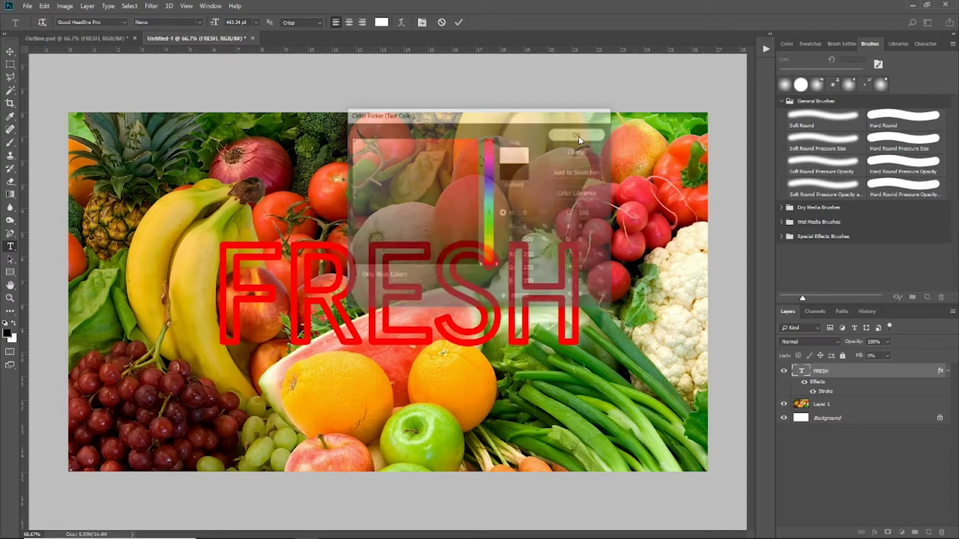
click(10, 51)
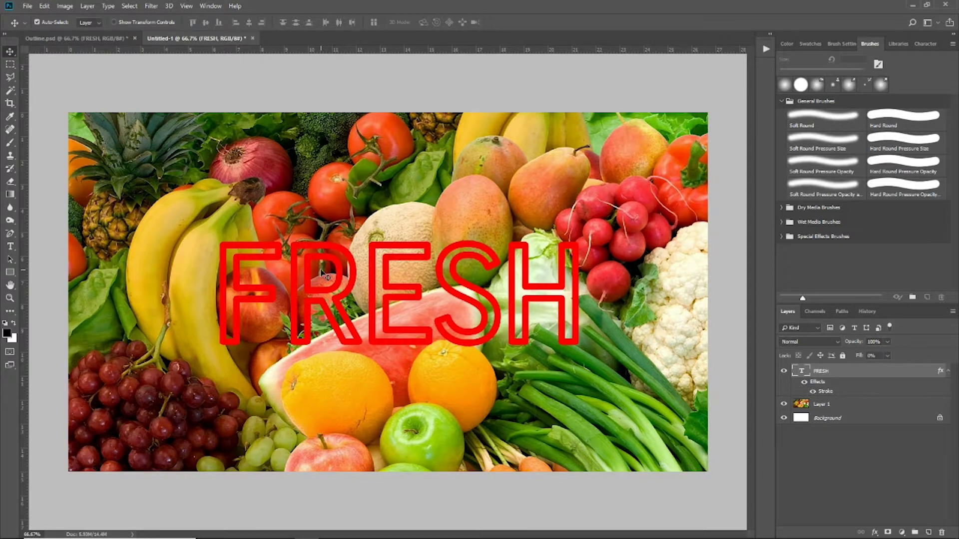
Step: Change the FRESH layer's stroke color to white (ffffff) and apply the layer style
double_click(842, 393)
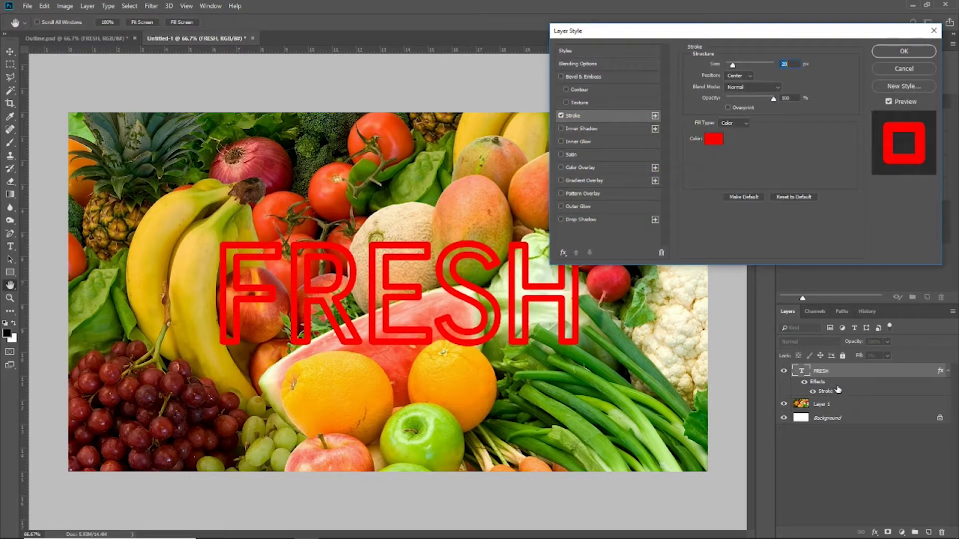
click(712, 140)
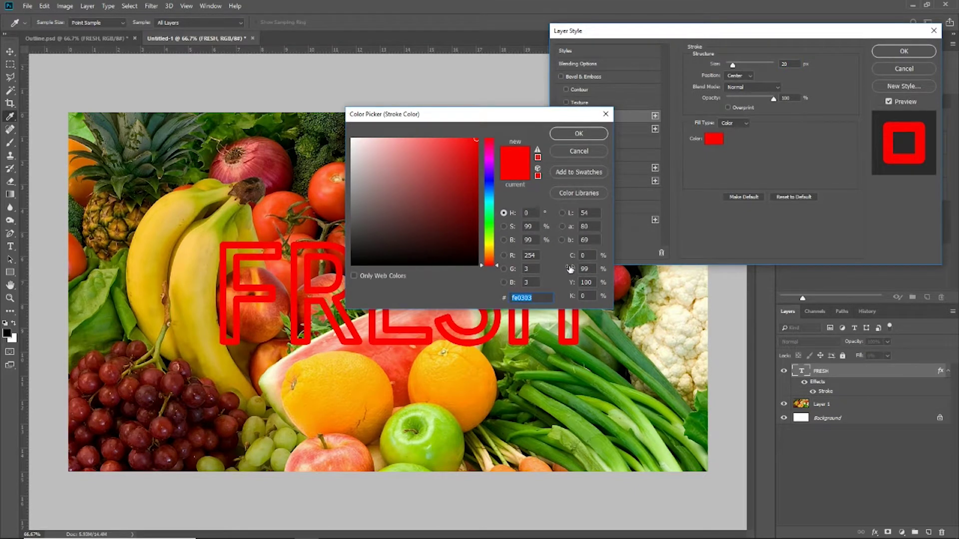
text(fffff)
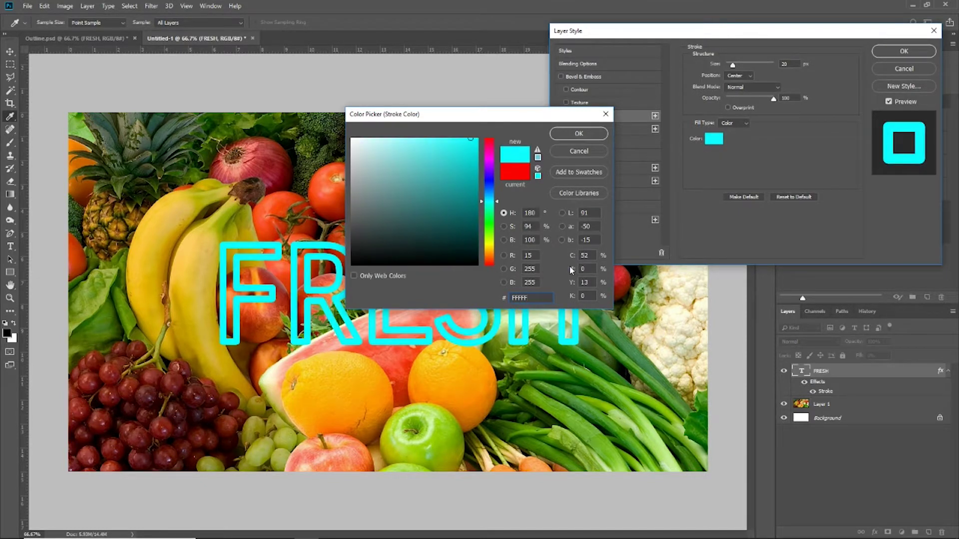
text(f)
key(Return)
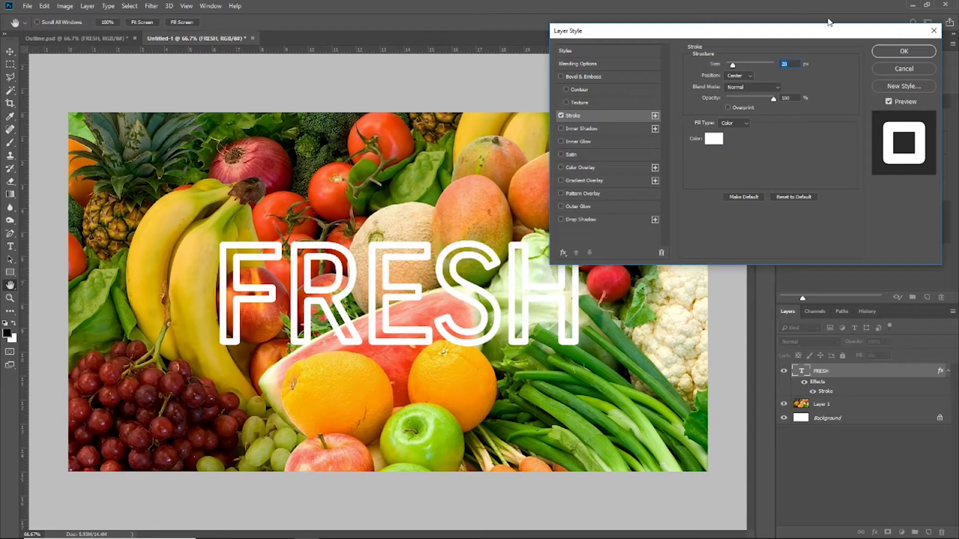
click(905, 52)
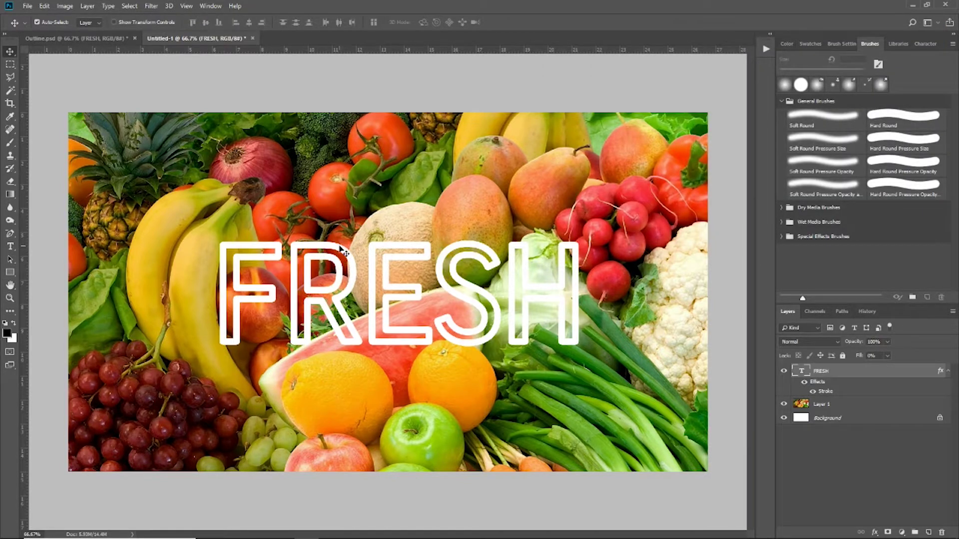
Step: Scale the FRESH text up proportionally to about 122% and reposition it at the center of the photo
click(41, 9)
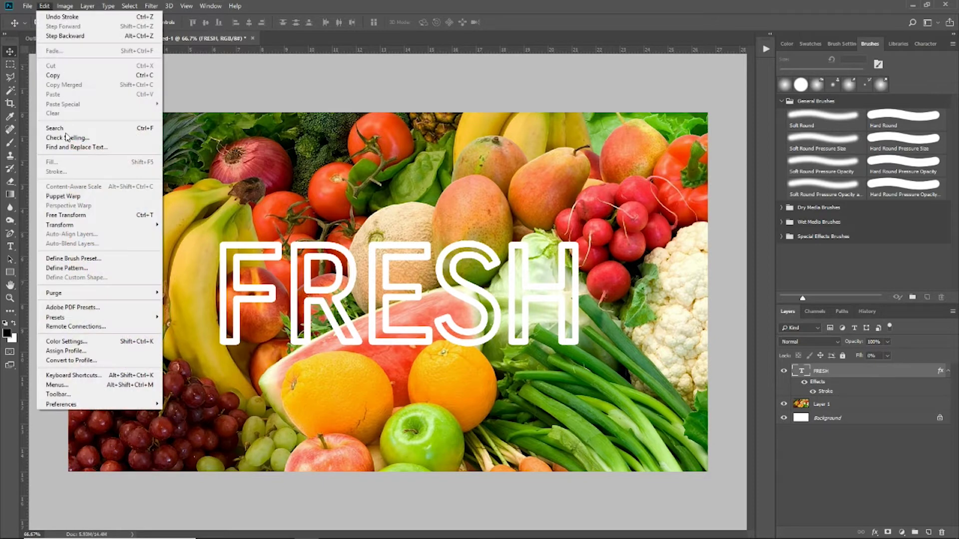
click(198, 241)
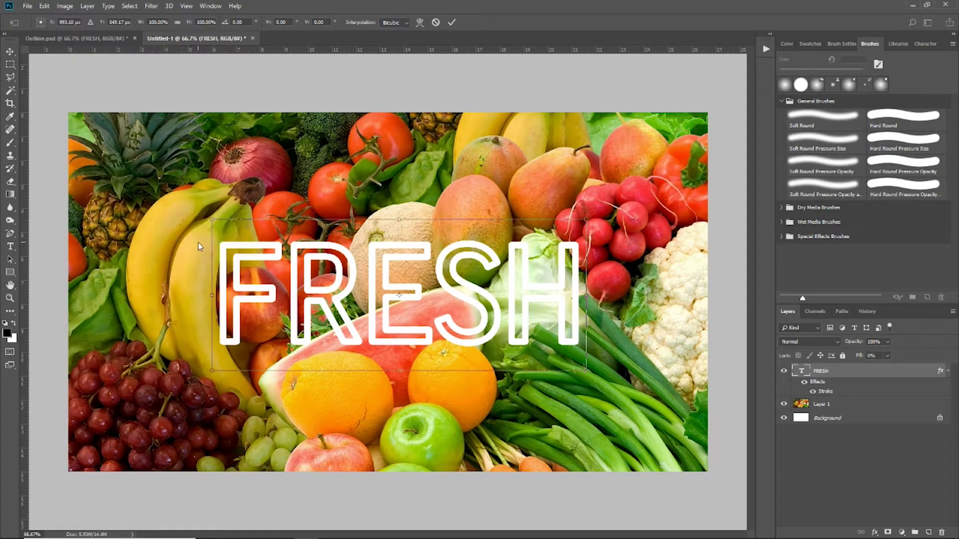
drag(211, 221, 171, 200)
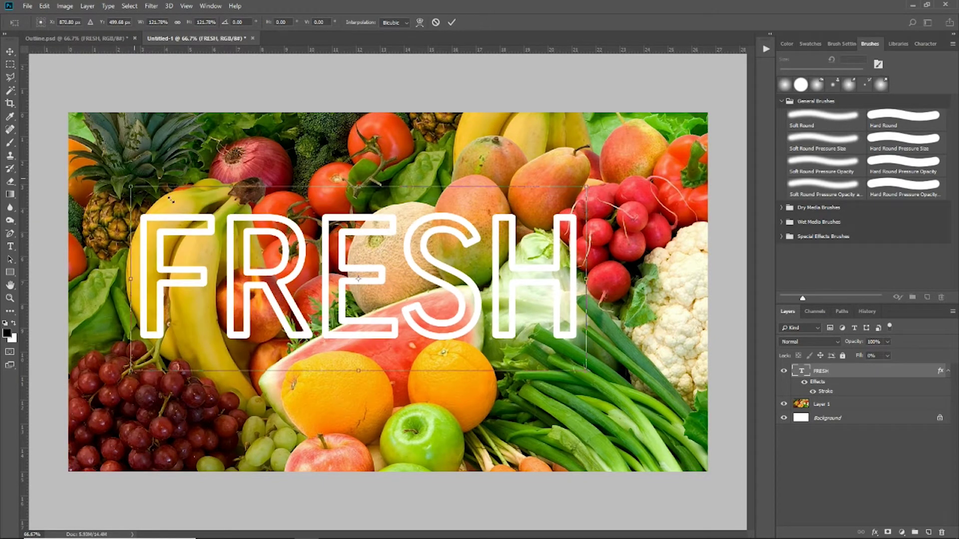
key(Return)
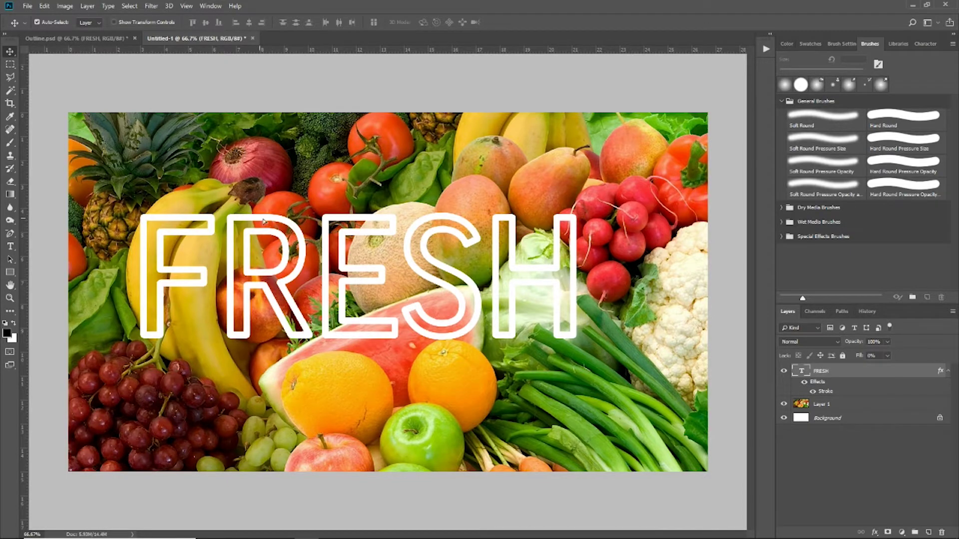
drag(264, 221, 292, 239)
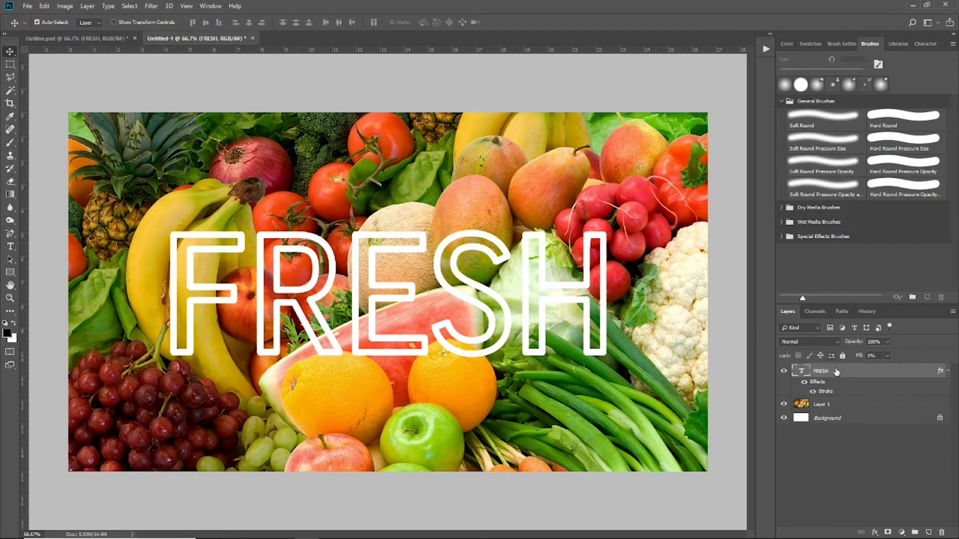
Step: Open the FRESH layer's stroke settings, compare the Outside and Inside positions, and set the position back to Center
double_click(844, 394)
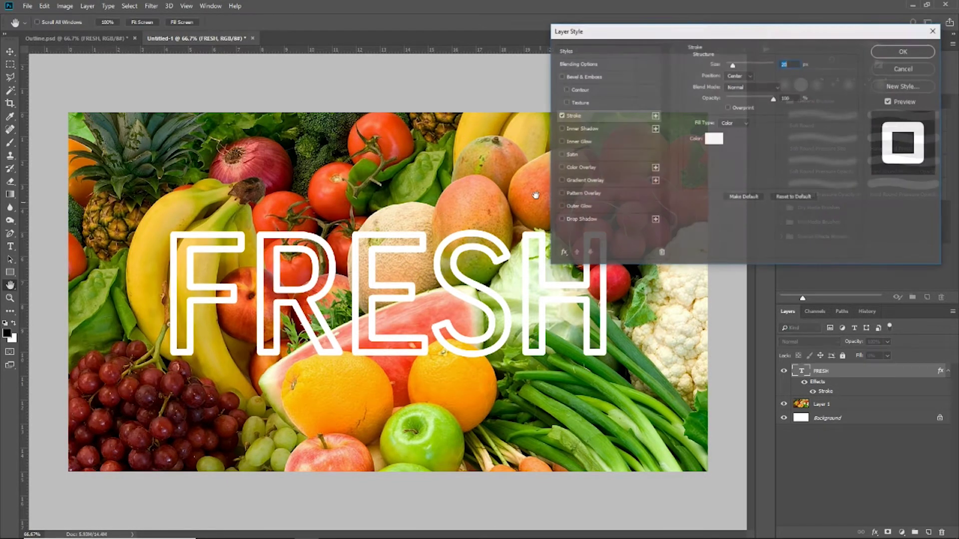
click(748, 75)
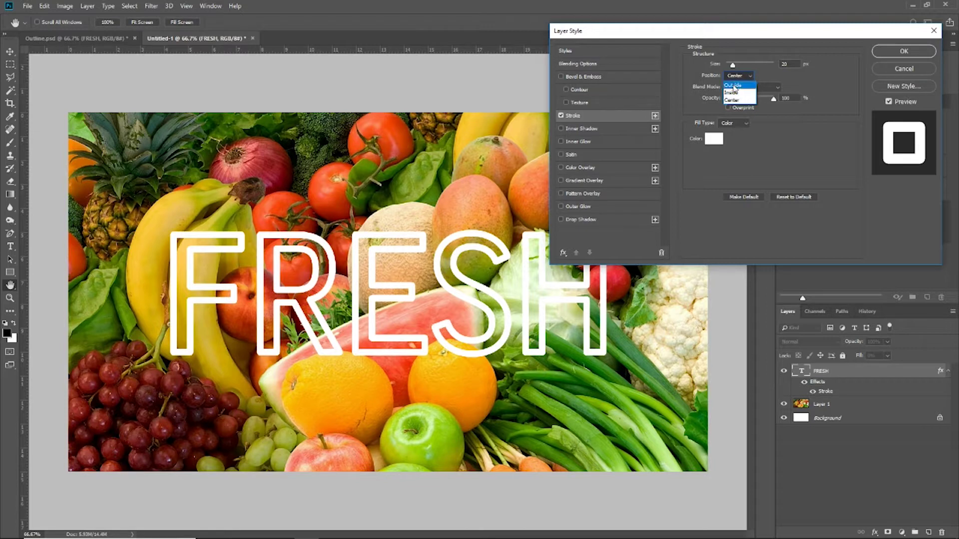
click(736, 83)
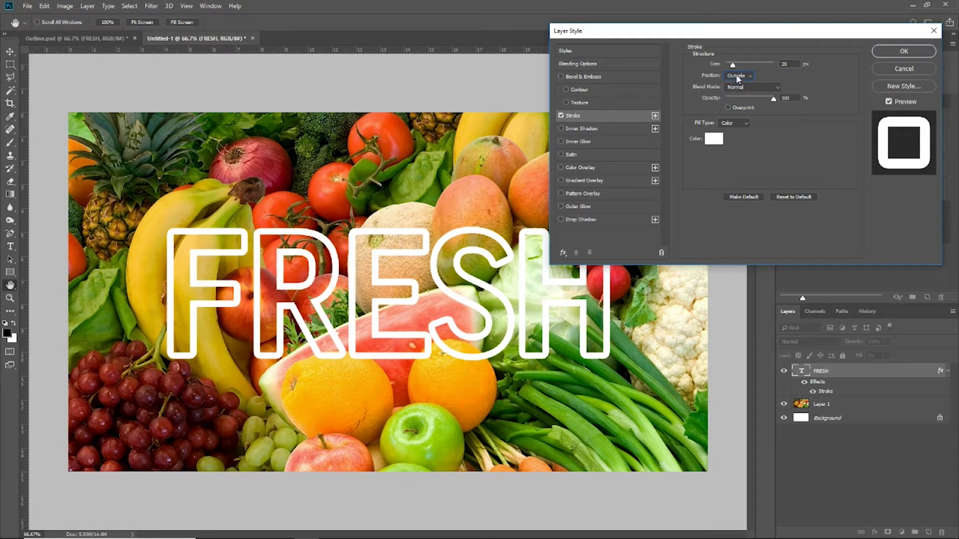
click(736, 74)
click(737, 94)
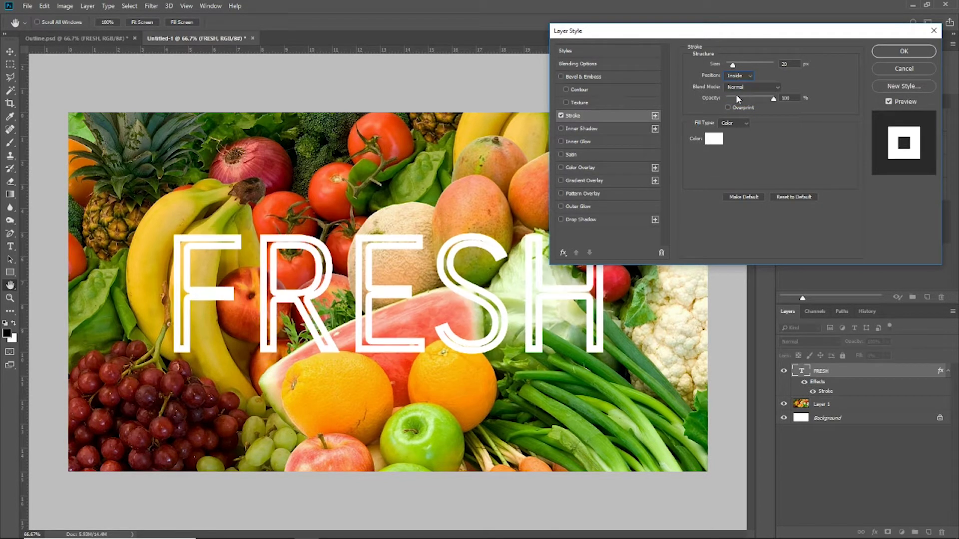
click(732, 76)
click(732, 101)
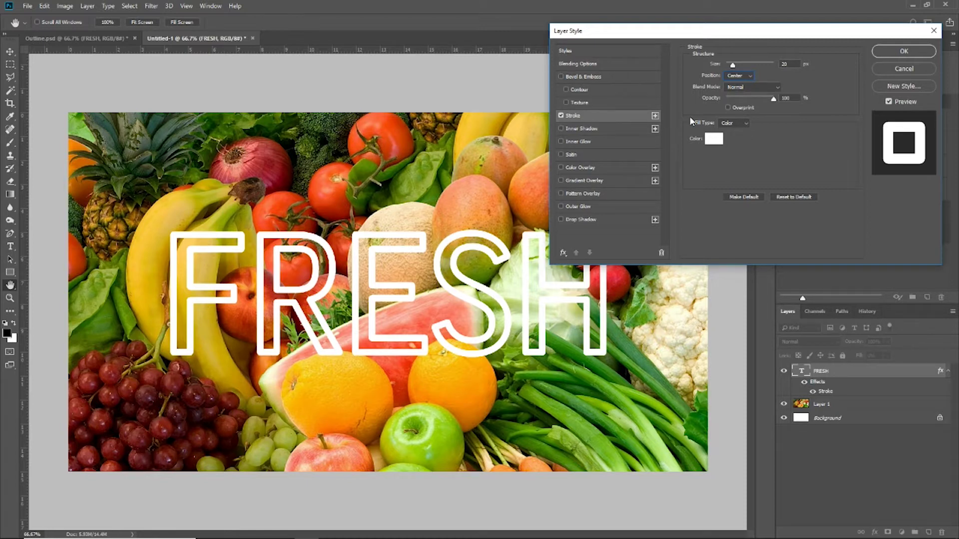
Step: Add a Drop Shadow to the FRESH layer with 90% opacity and a distance of 20 px
click(605, 221)
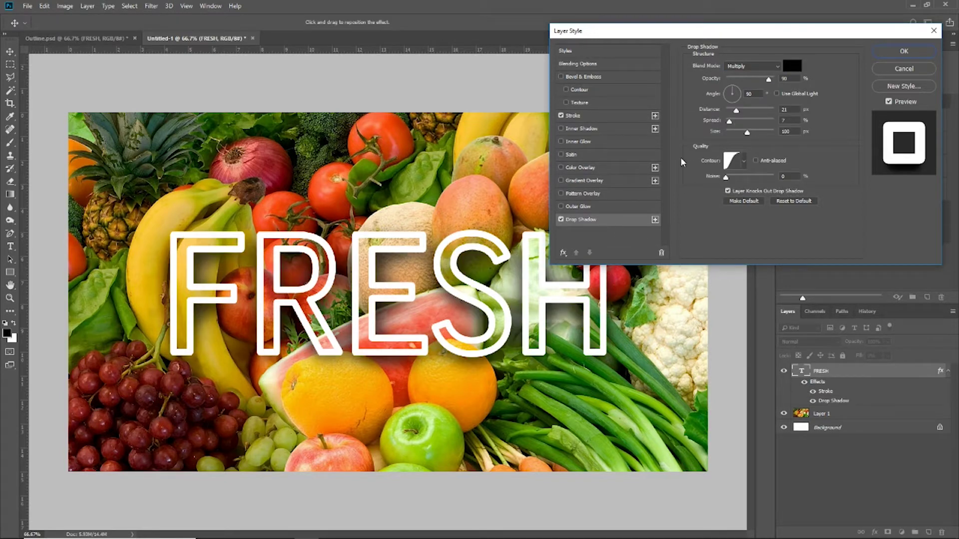
drag(742, 36, 739, 44)
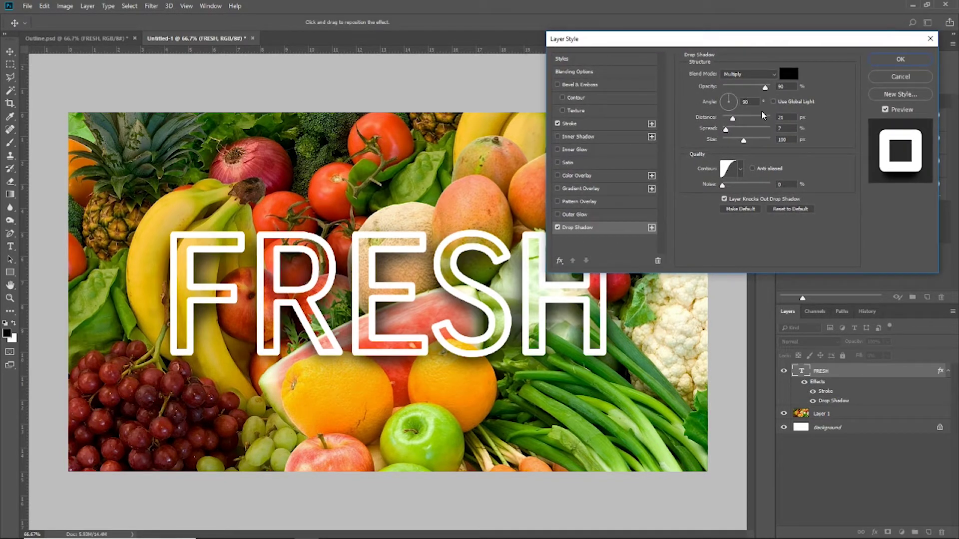
mouse_move(765, 87)
mouse_down()
mouse_move(774, 87)
mouse_move(753, 89)
mouse_up()
text(90)
click(733, 119)
mouse_move(734, 121)
mouse_down()
mouse_move(743, 123)
mouse_move(727, 121)
mouse_up()
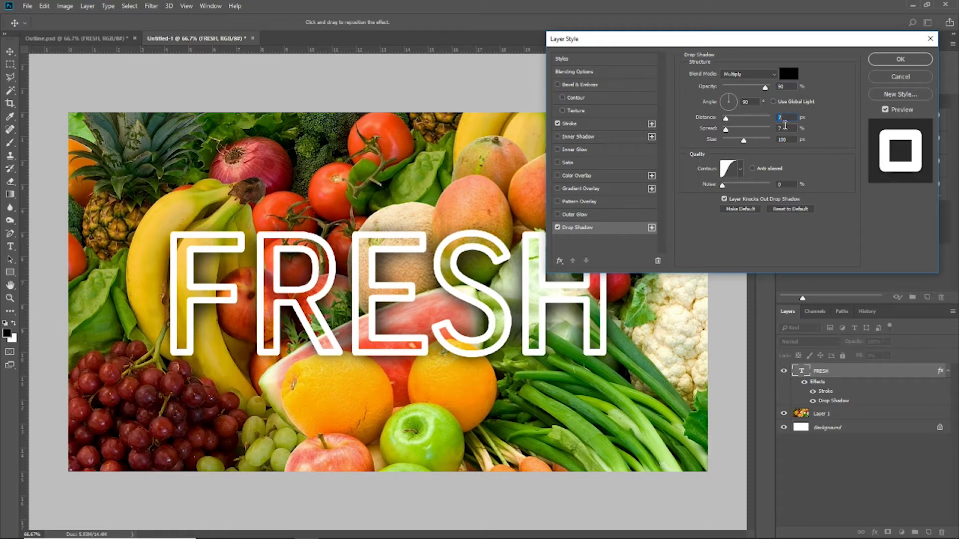
text(20)
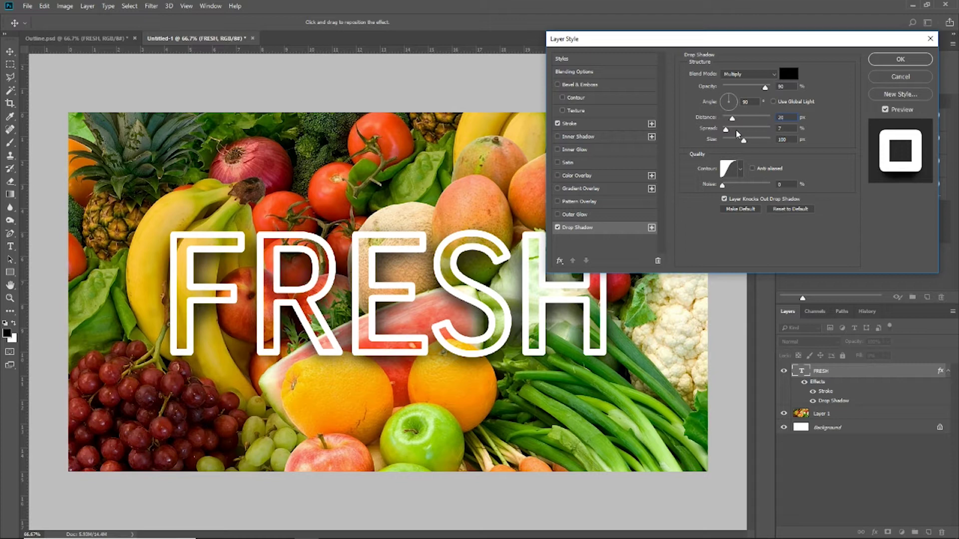
Step: Set the drop shadow's spread to 20%, keep its blend mode on Multiply, and apply the layer style
drag(726, 133, 733, 133)
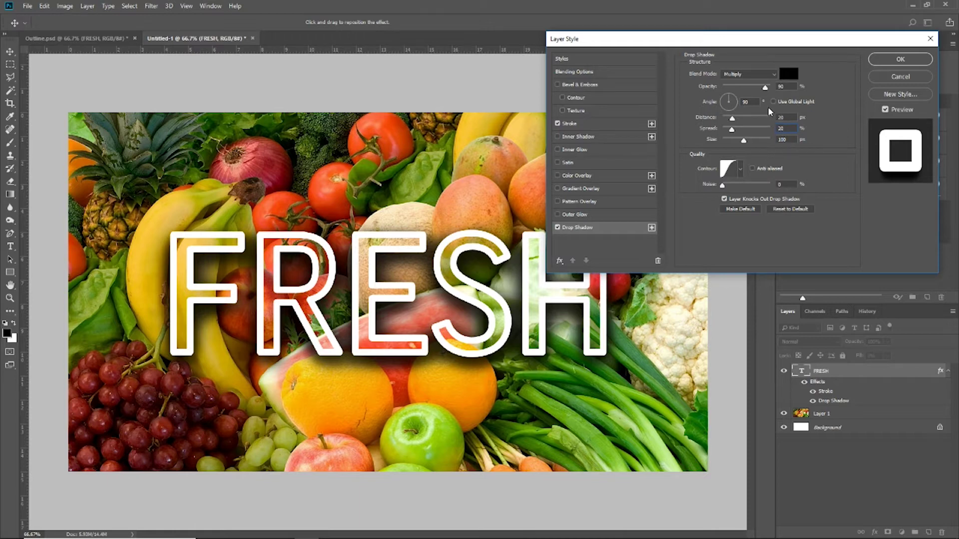
click(756, 75)
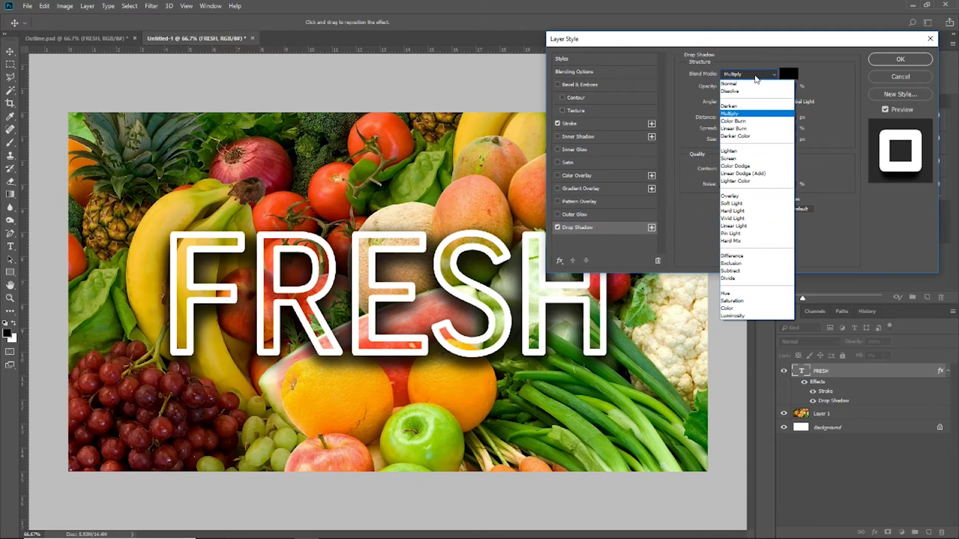
click(734, 115)
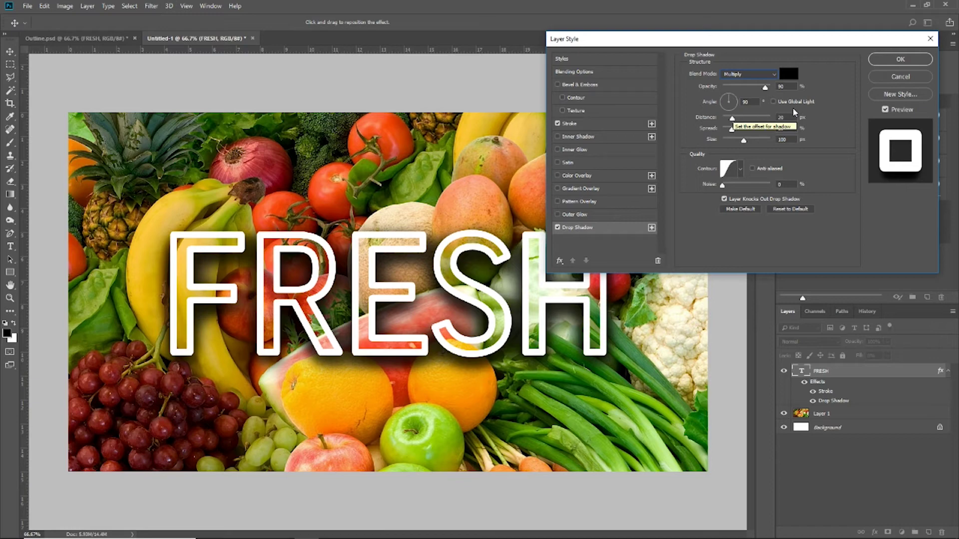
click(892, 61)
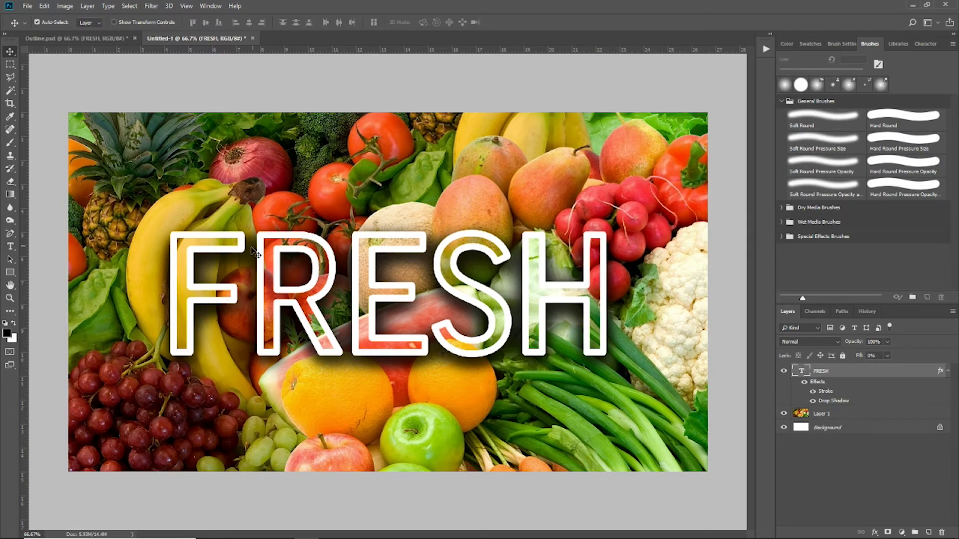
drag(232, 233, 217, 233)
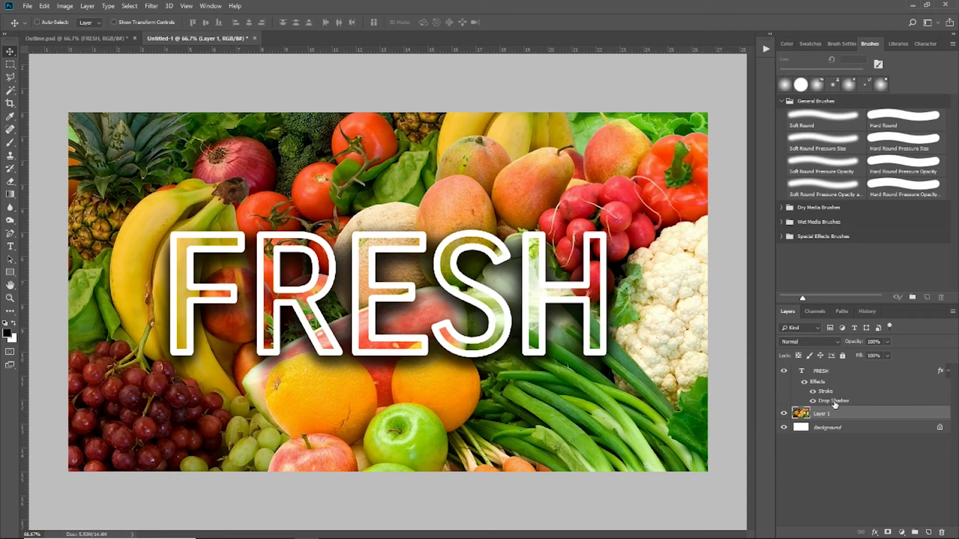
key(ctrl+z)
click(827, 372)
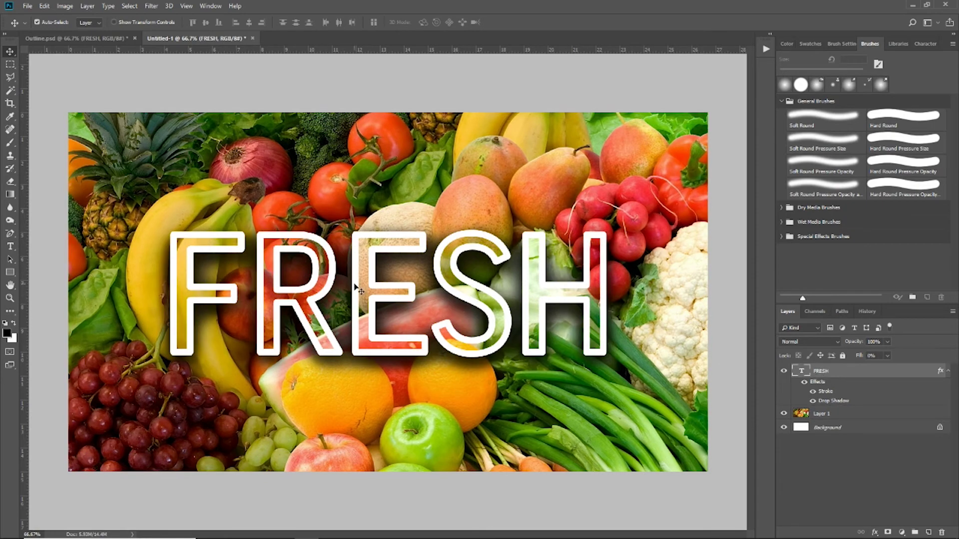
drag(370, 270, 358, 289)
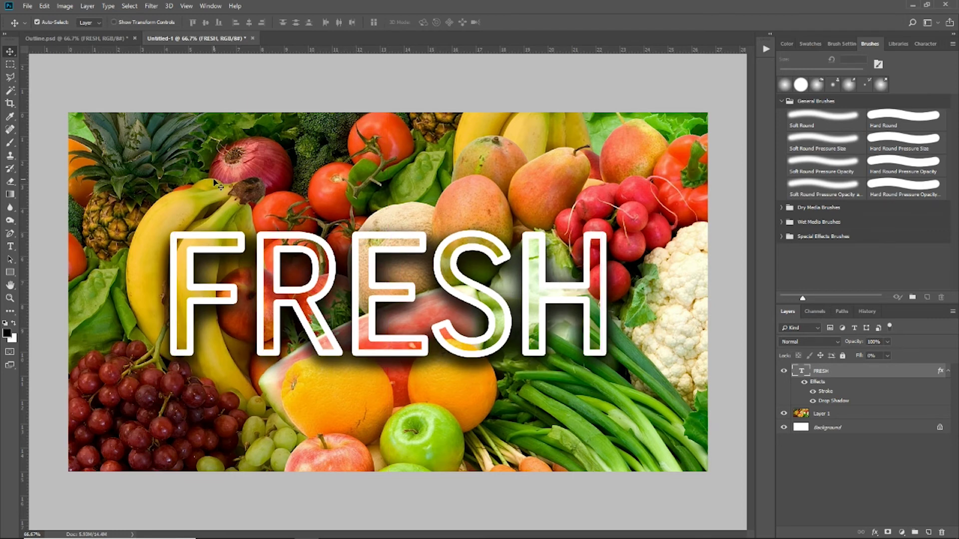